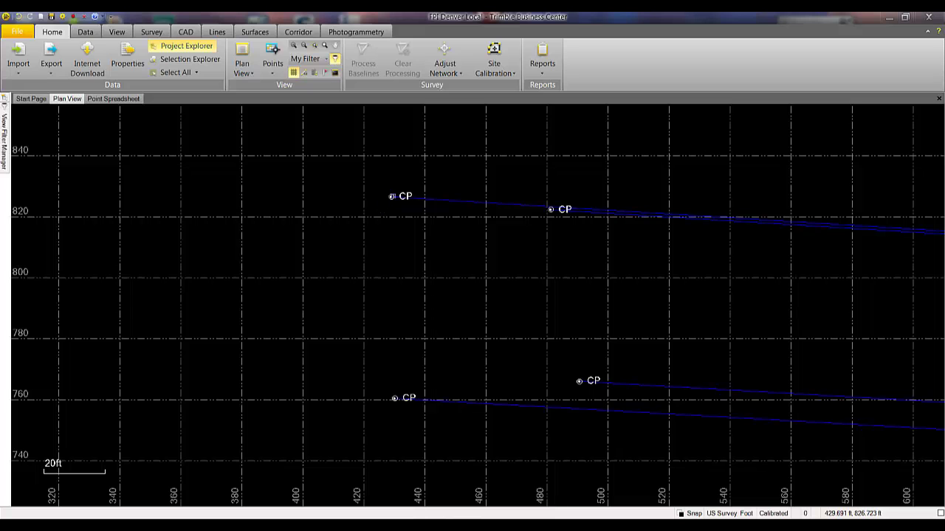
Open the properties of control point PT1 (Easting 428.836, Northing 826.527, Elevation 599.328).
mouse_move(393, 197)
click(424, 232)
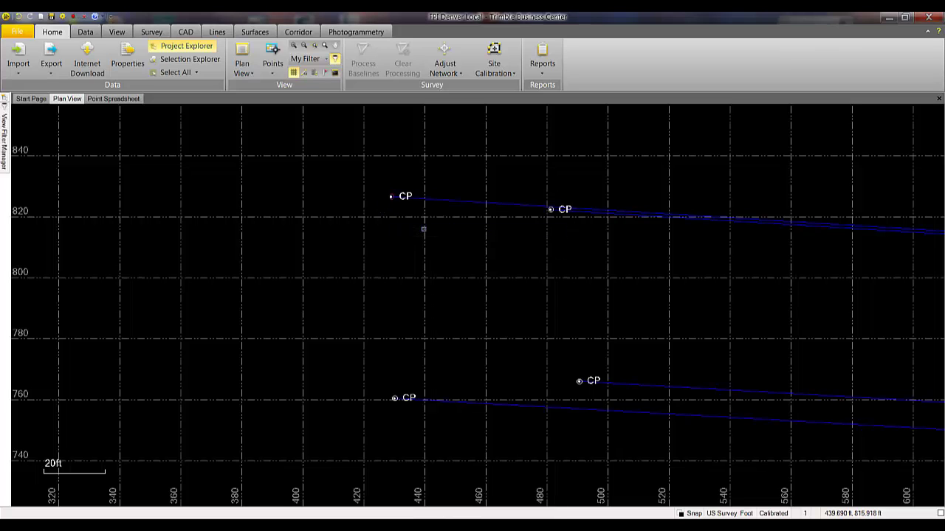
right_click(424, 231)
click(458, 402)
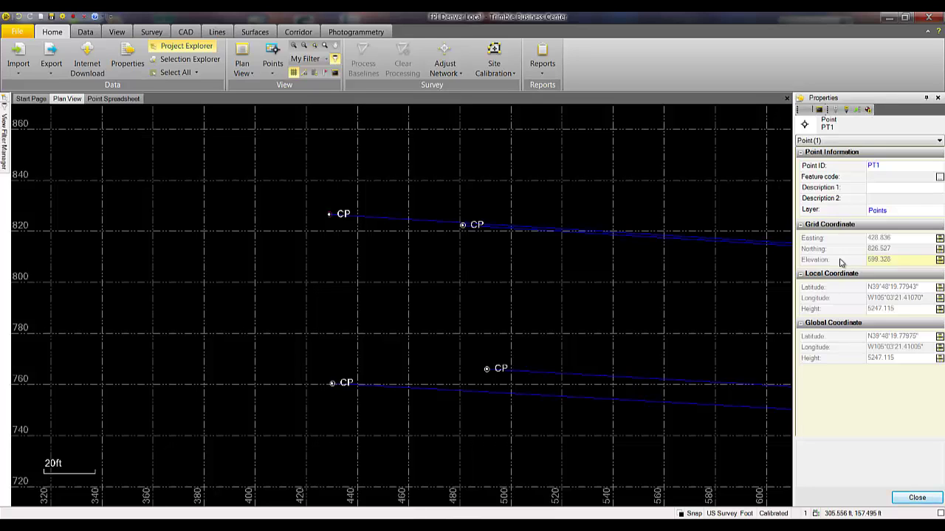
Check the points in the Point Spreadsheet, return to the Plan View, and start a site calibration.
click(114, 98)
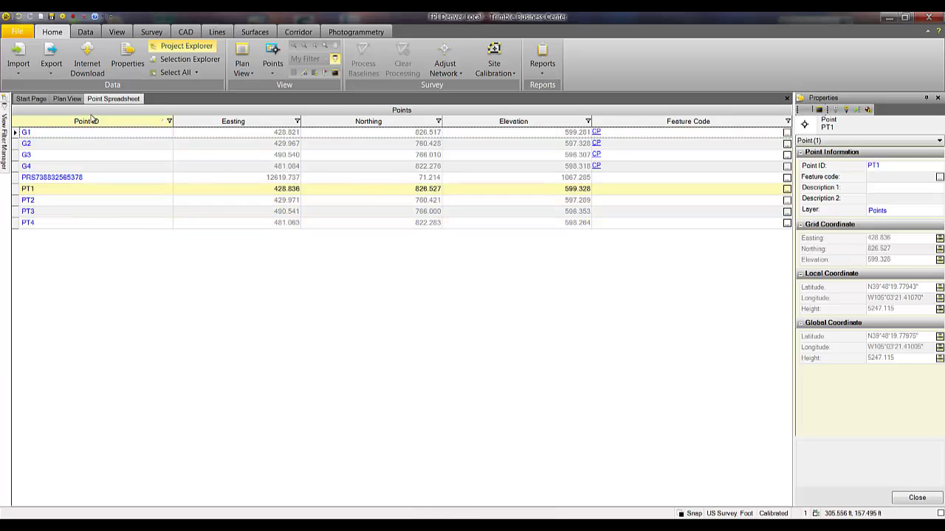
click(68, 99)
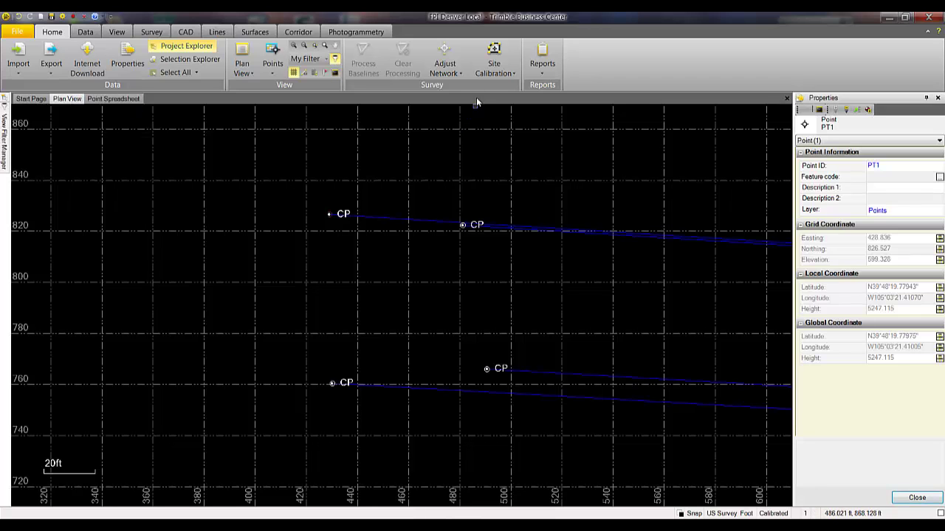
click(494, 48)
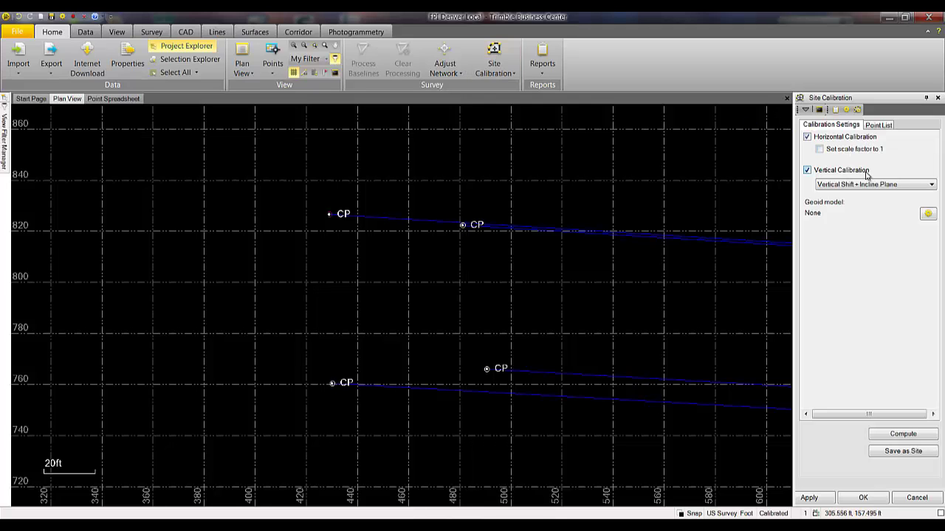
Compute the calibration from the G1–G4/PT1–PT4 point pairs, replacing the old calibration results.
click(877, 125)
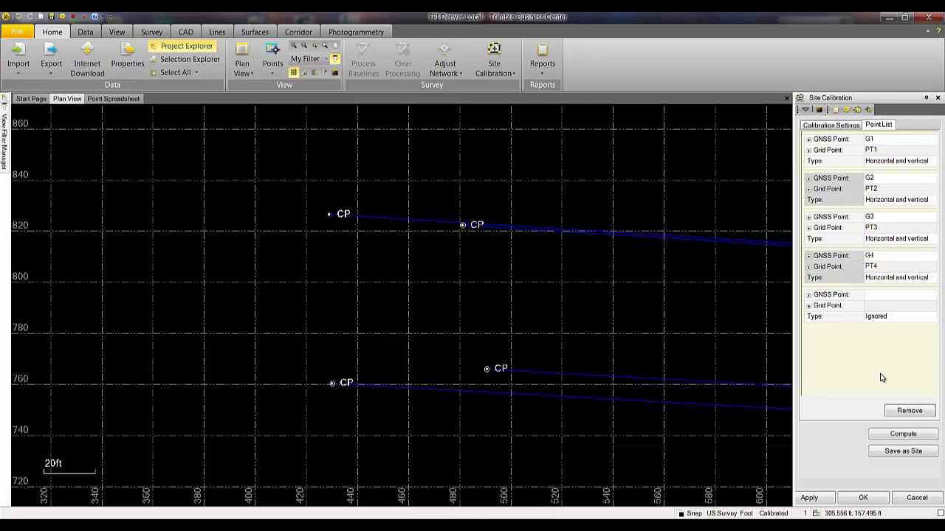
click(880, 437)
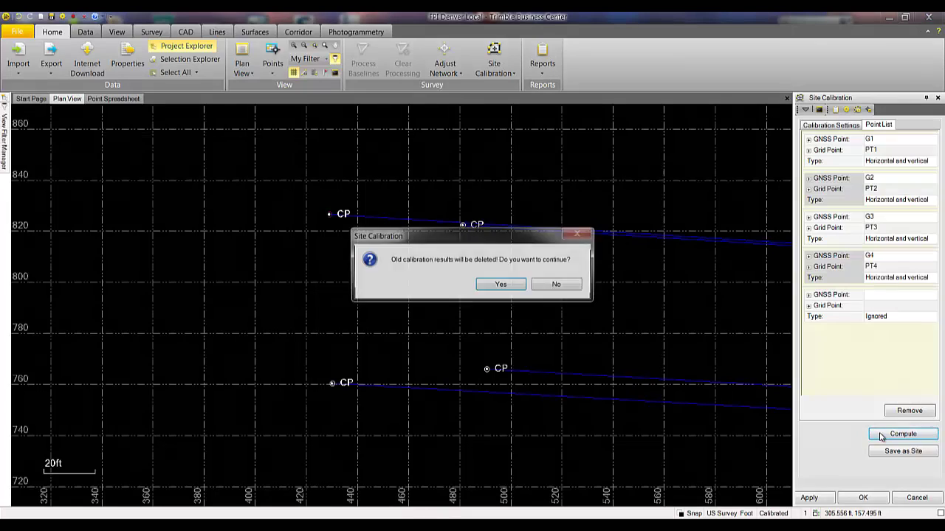
click(501, 285)
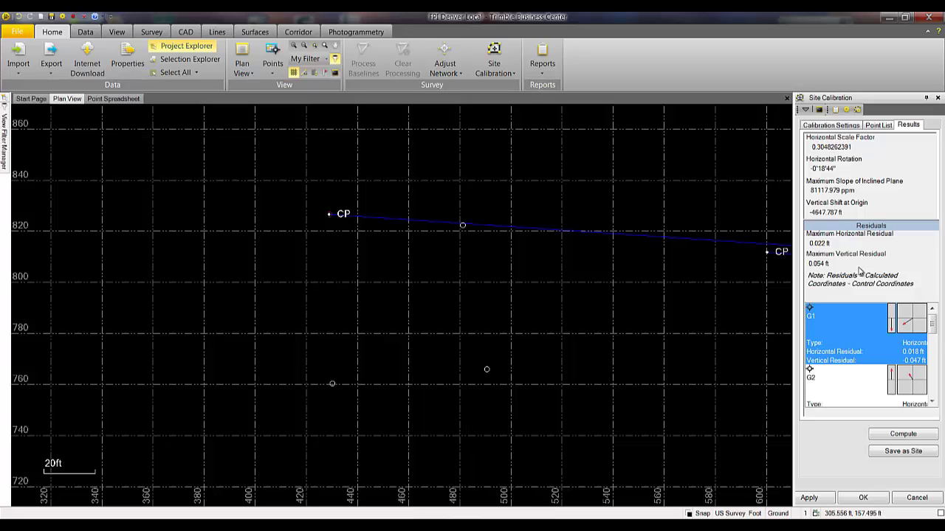
Apply the calibration and save it as site 'Denver Local', overwriting the existing site.
click(809, 498)
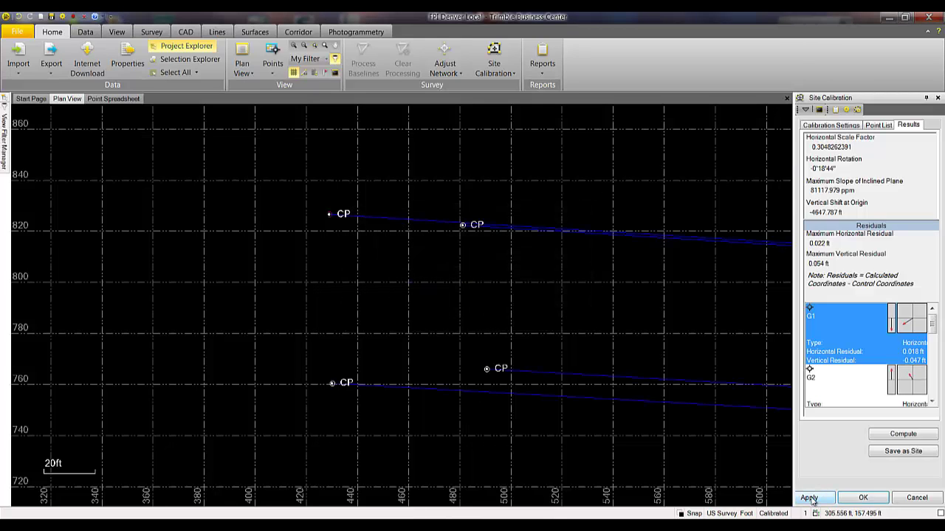
click(881, 452)
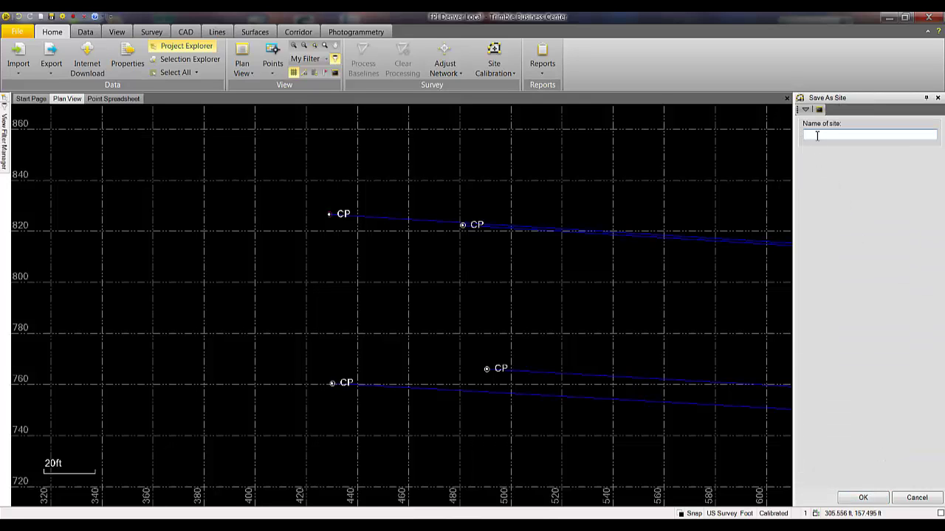
text(Denver Local)
click(869, 499)
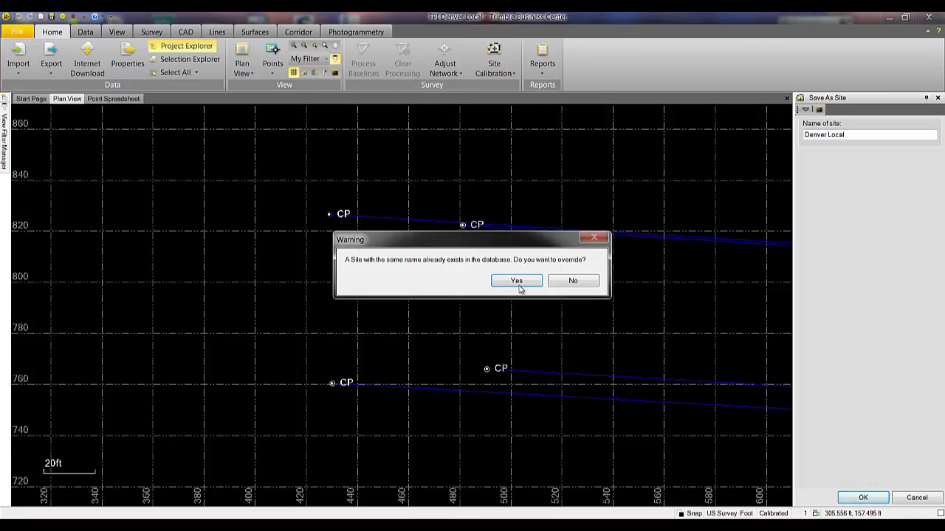
click(516, 281)
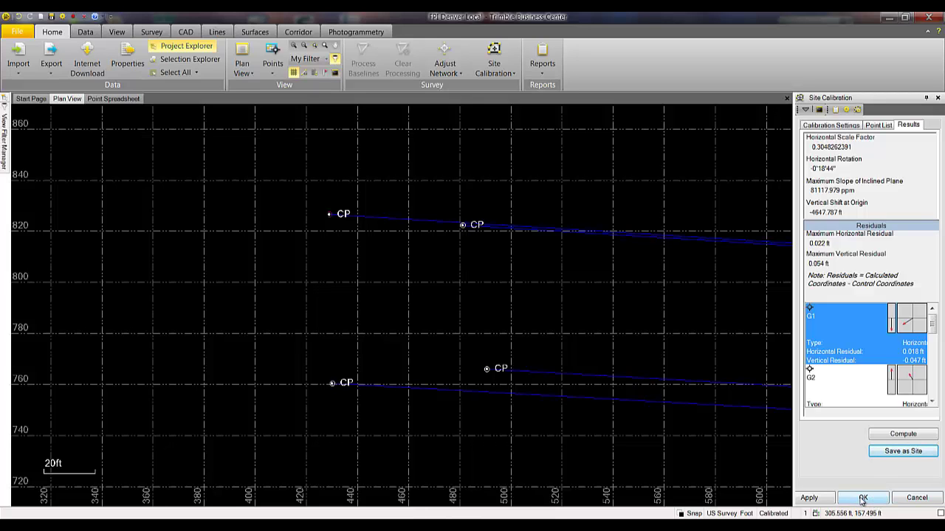
click(863, 499)
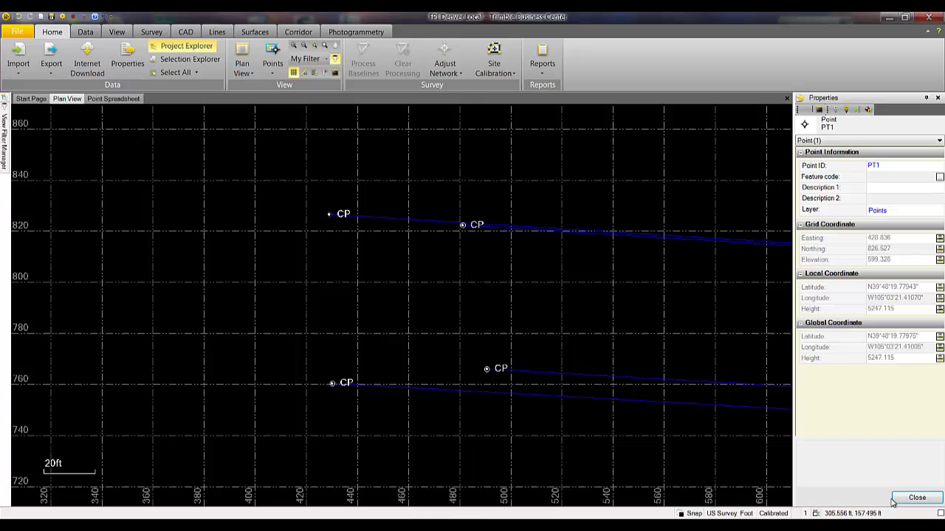
Launch the Coordinate System Manager from File > Tools to view current.csd.
click(13, 33)
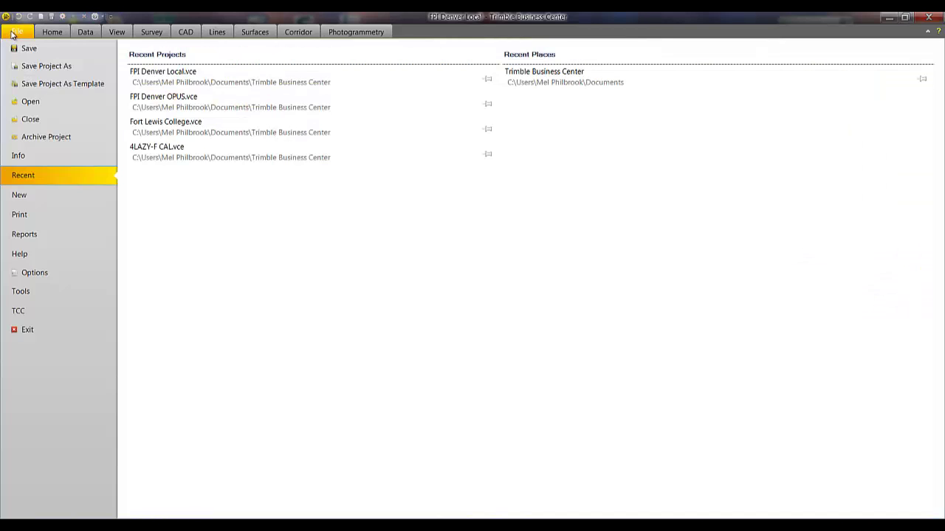
click(21, 293)
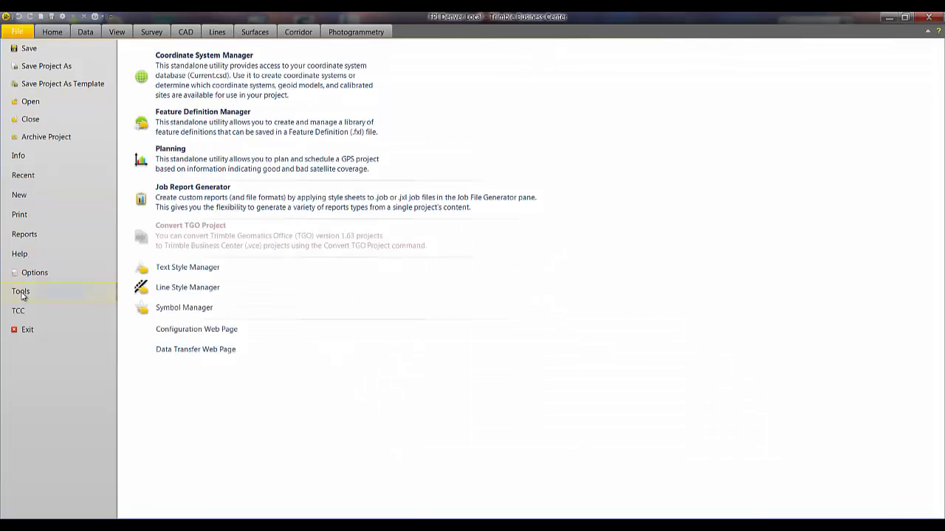
click(284, 84)
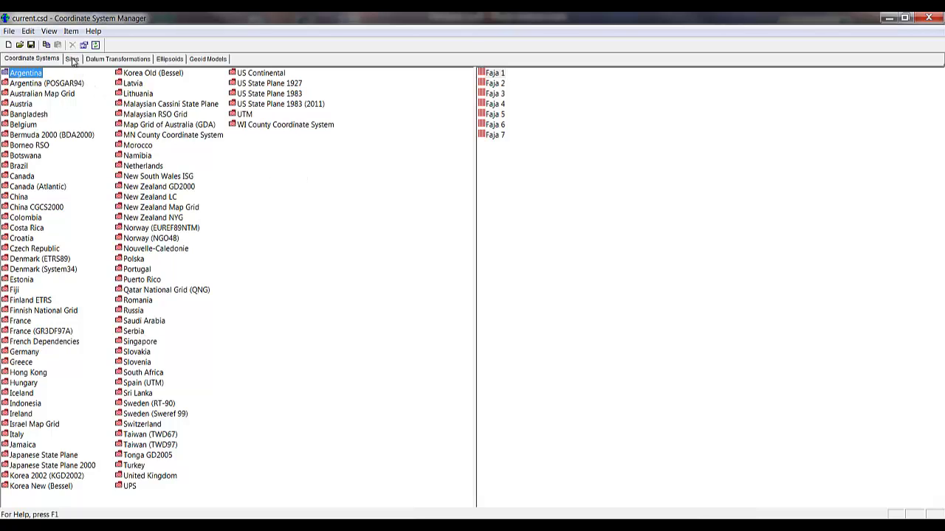
Load the program-folder current.csd, select the Denver Local and 4LAZY-F sites, and start exporting them.
click(9, 31)
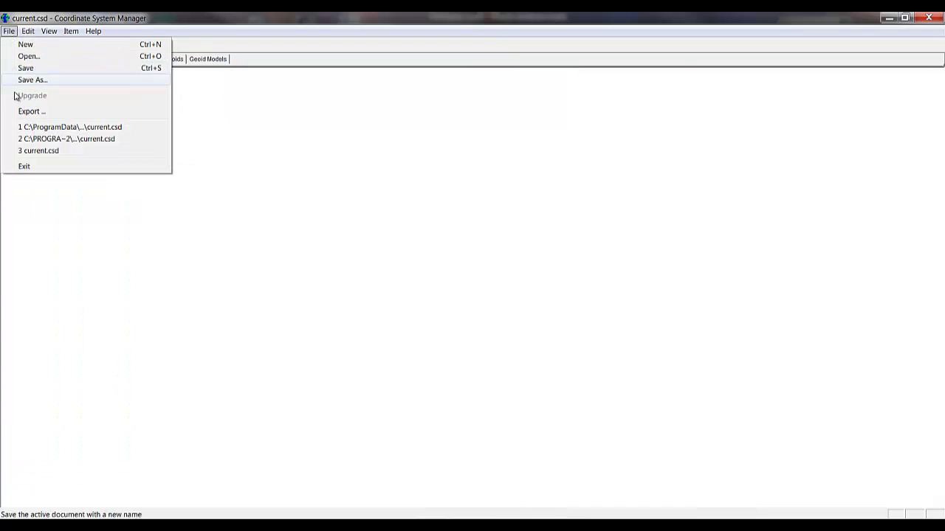
click(54, 139)
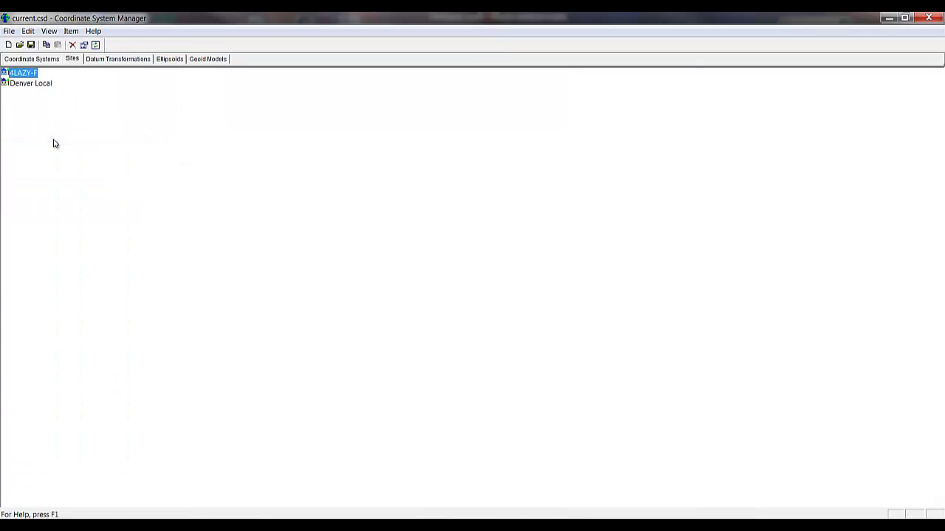
click(41, 89)
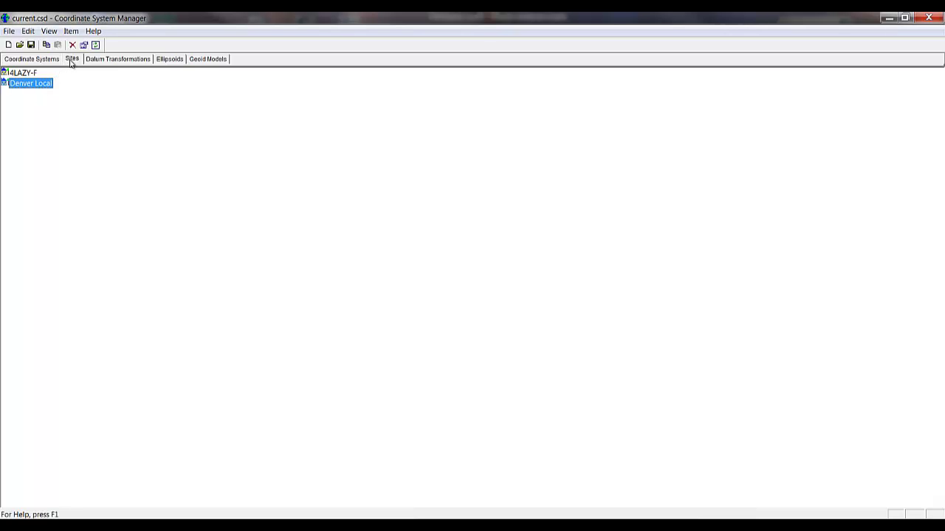
shift+click(22, 74)
click(10, 32)
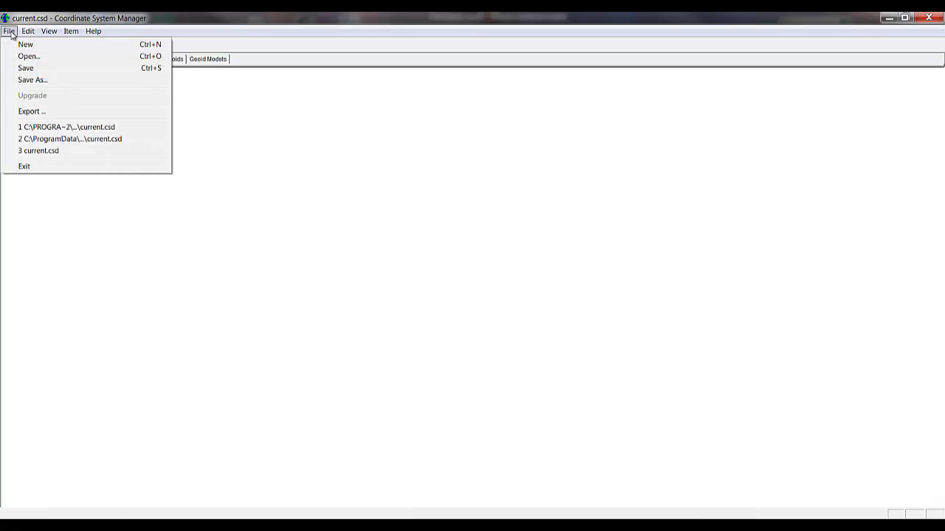
click(32, 113)
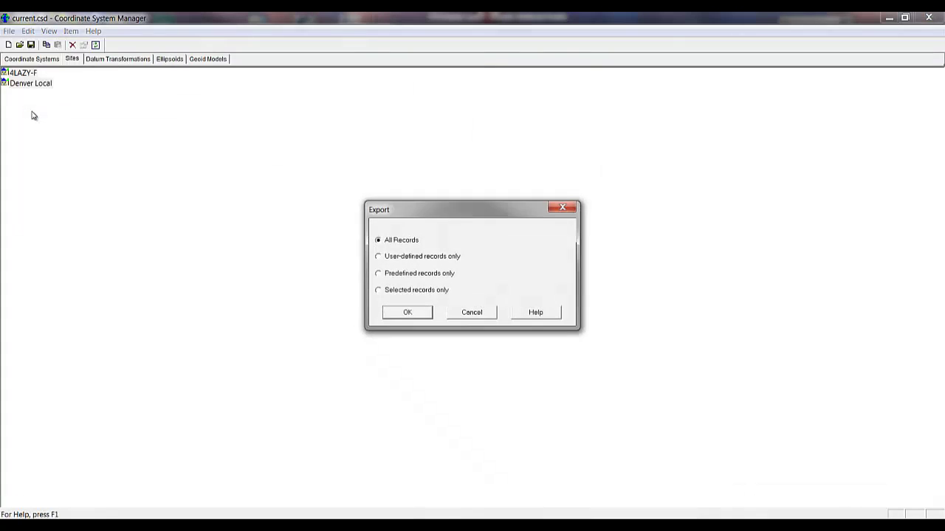
Export only the selected sites to HAGIS Demo.CSW, replacing the existing file, then close the manager.
click(384, 293)
click(415, 316)
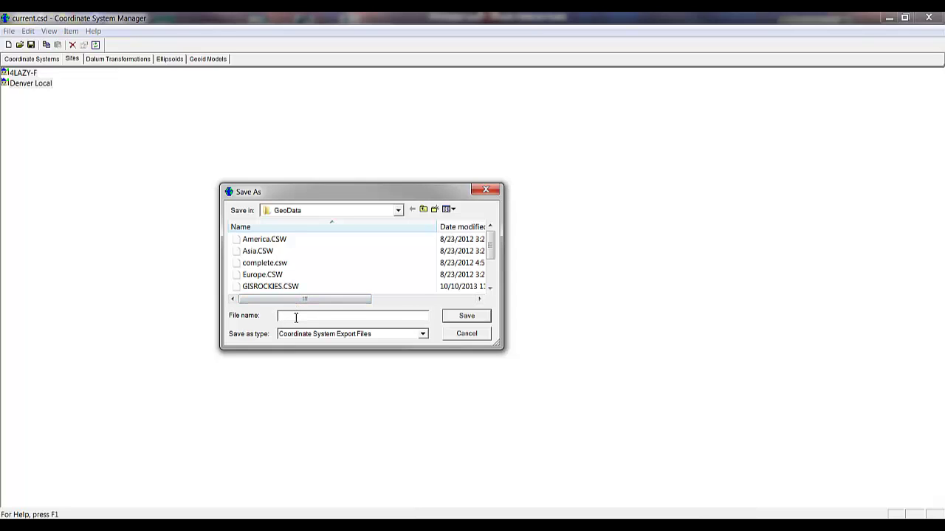
text(HAGIS Demo.CSW)
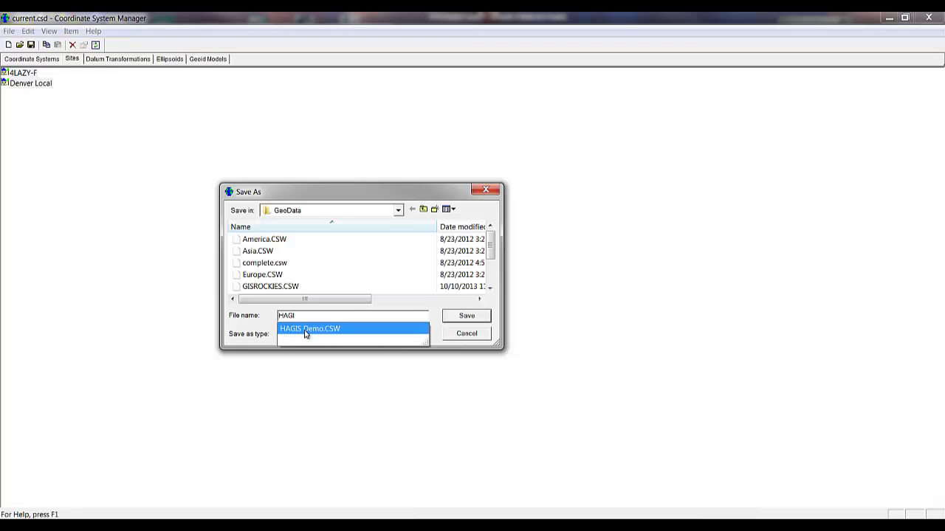
click(305, 329)
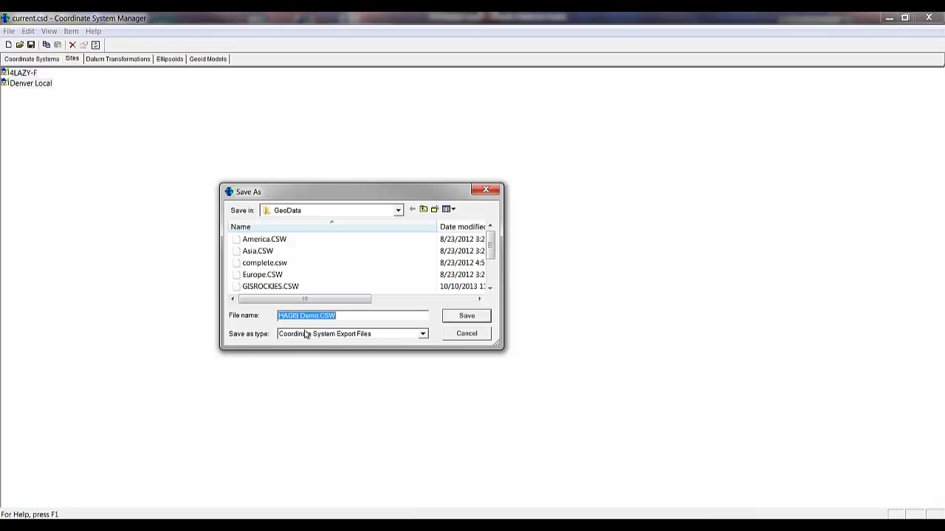
click(476, 318)
click(519, 277)
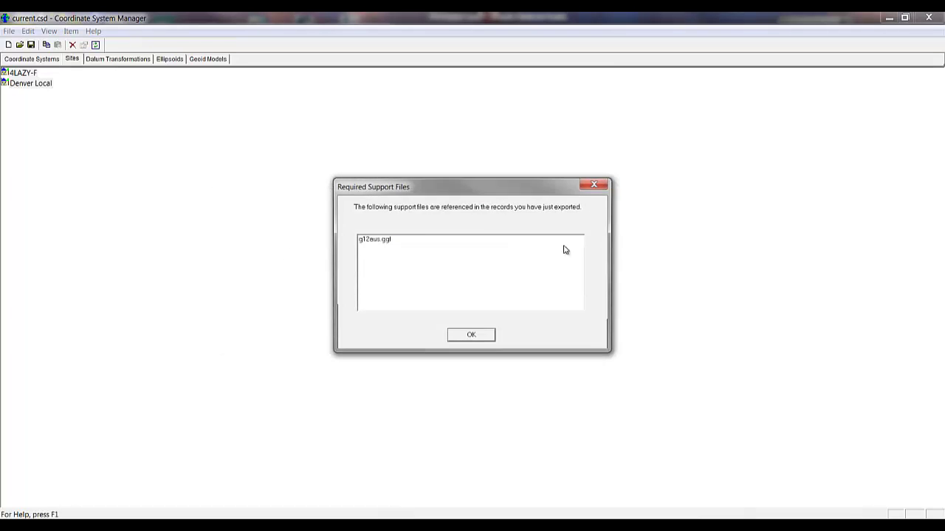
click(460, 336)
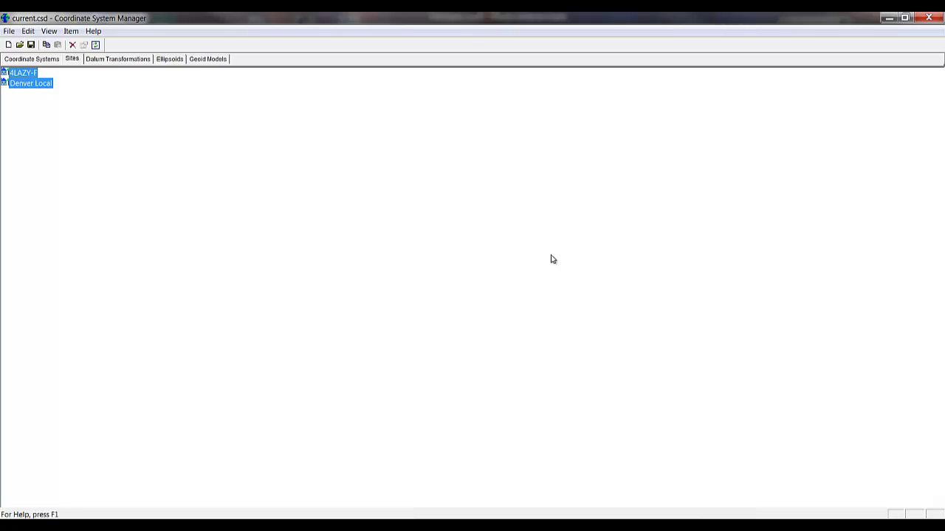
click(931, 18)
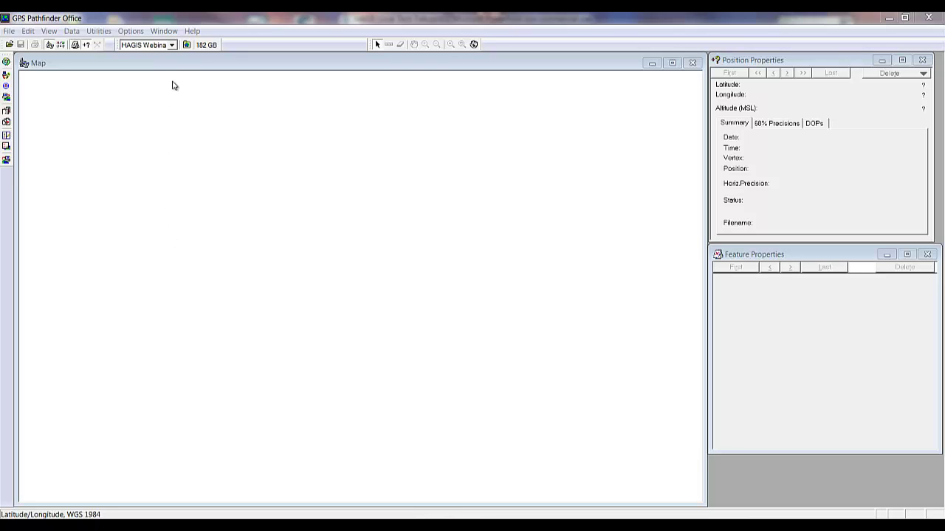
Switch to the HAGIS Webinar project and launch Coordinate System Manager from Utilities > Other.
click(172, 46)
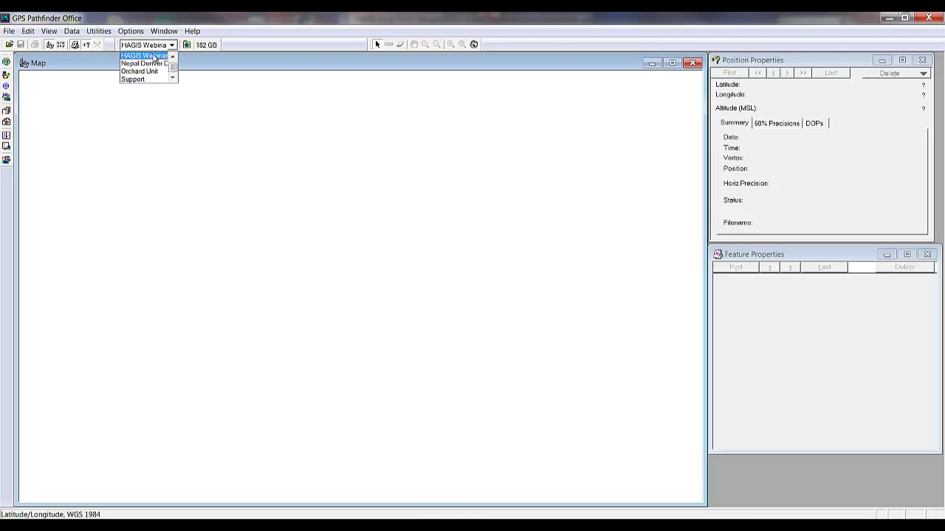
click(154, 57)
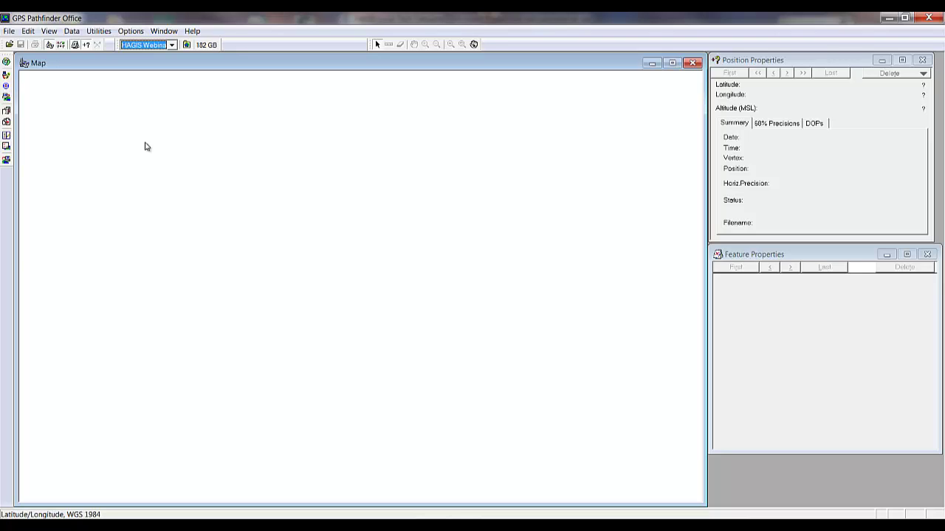
click(99, 33)
mouse_move(81, 172)
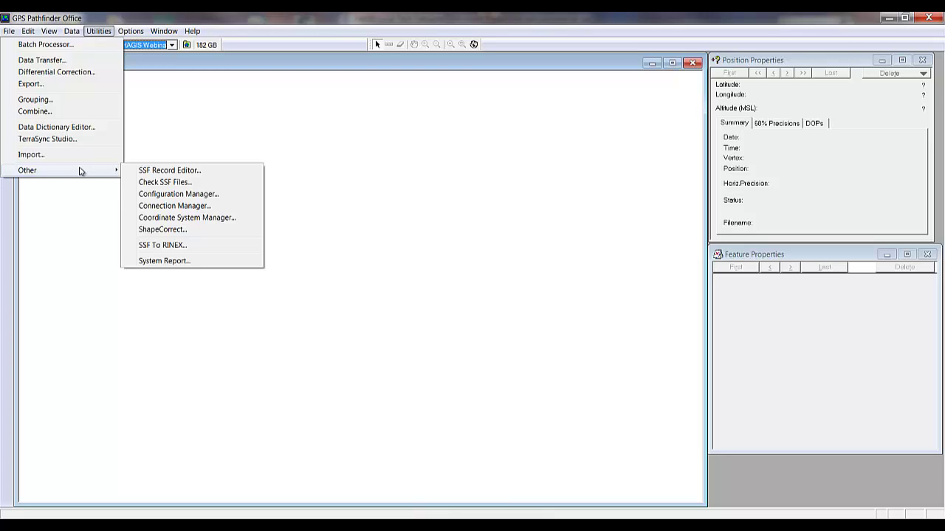
click(188, 218)
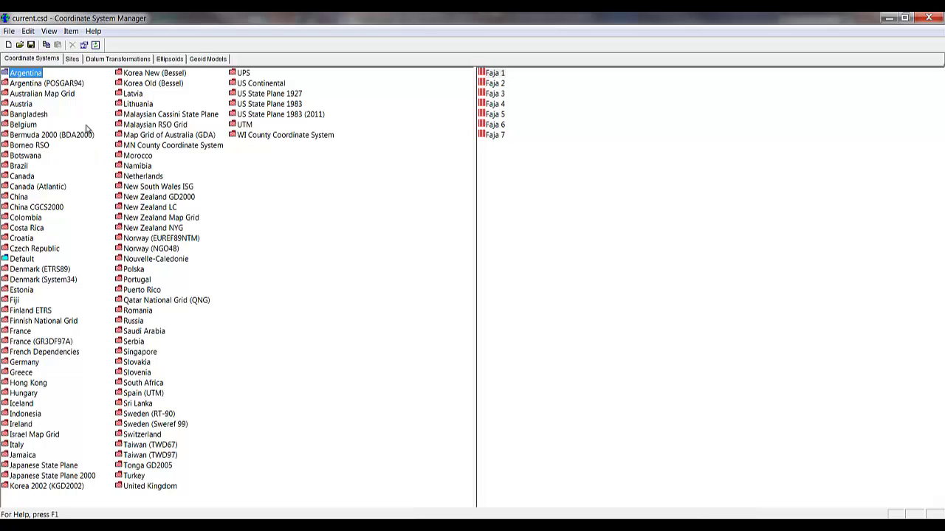
Inspect Denver Local's vertical and horizontal adjustment values, then exit Coordinate System Manager.
click(72, 59)
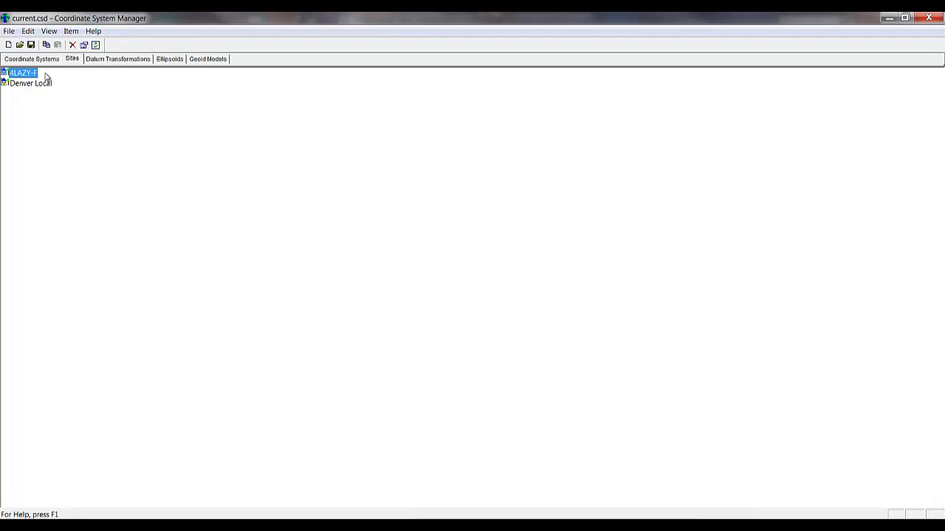
click(47, 85)
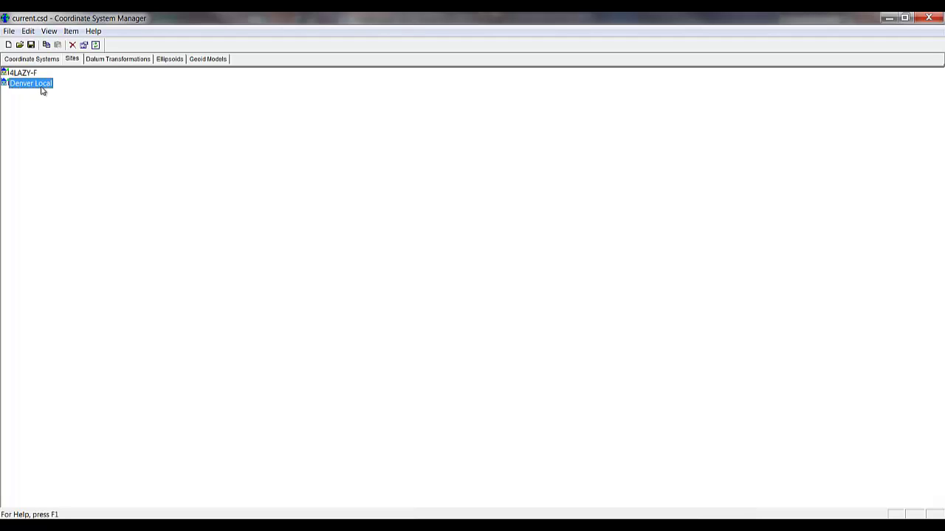
right_click(46, 87)
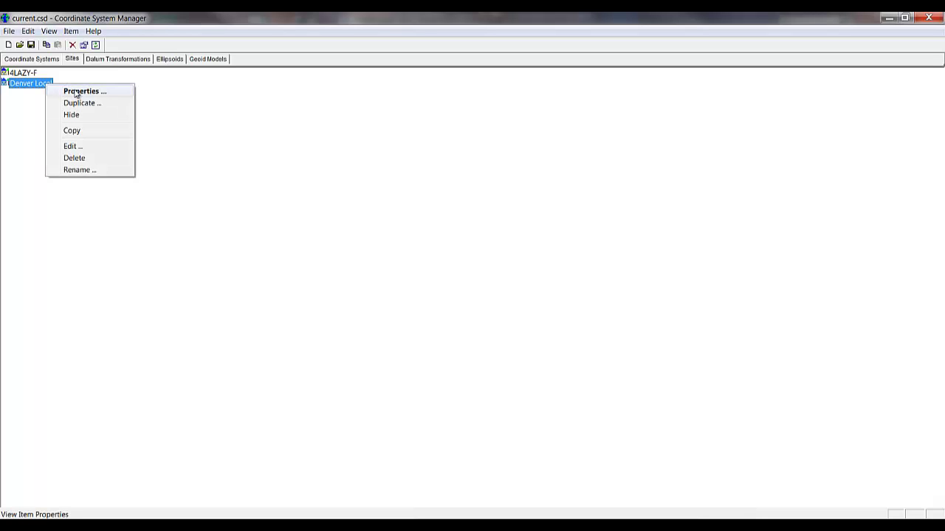
click(75, 92)
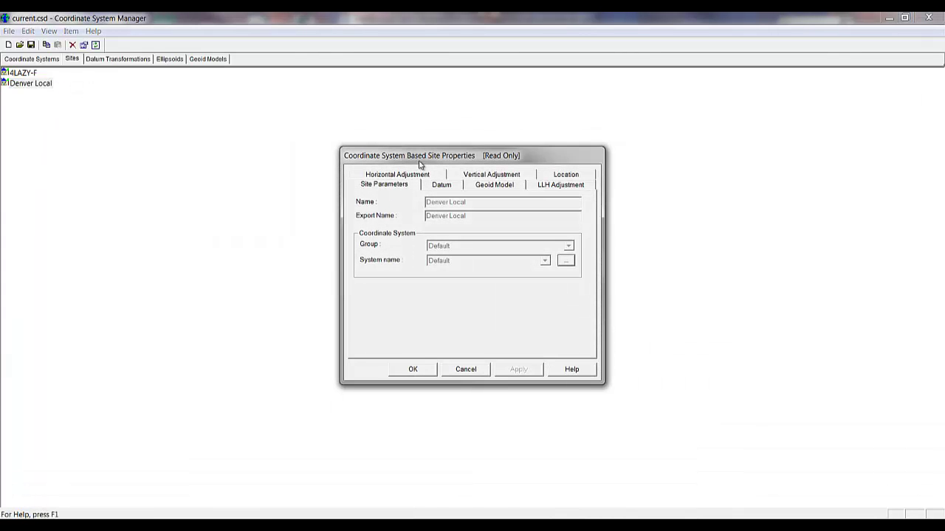
click(490, 180)
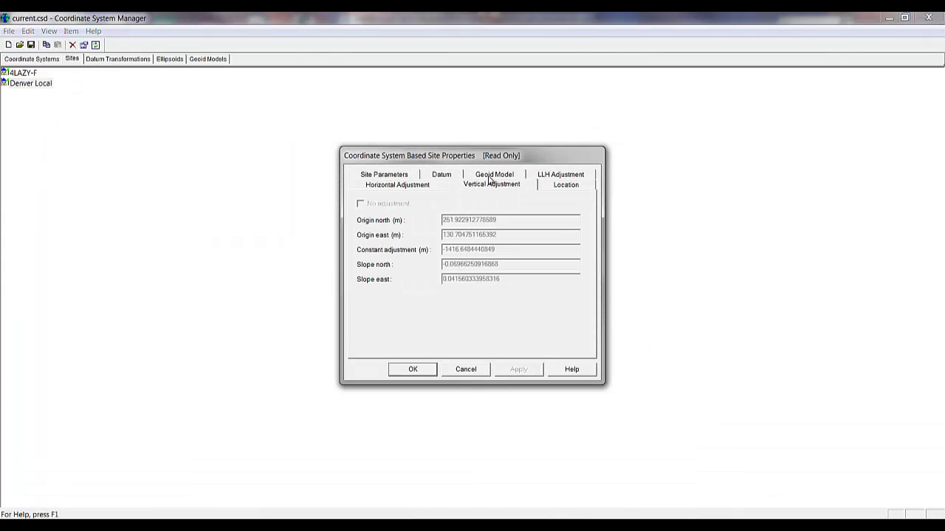
click(392, 186)
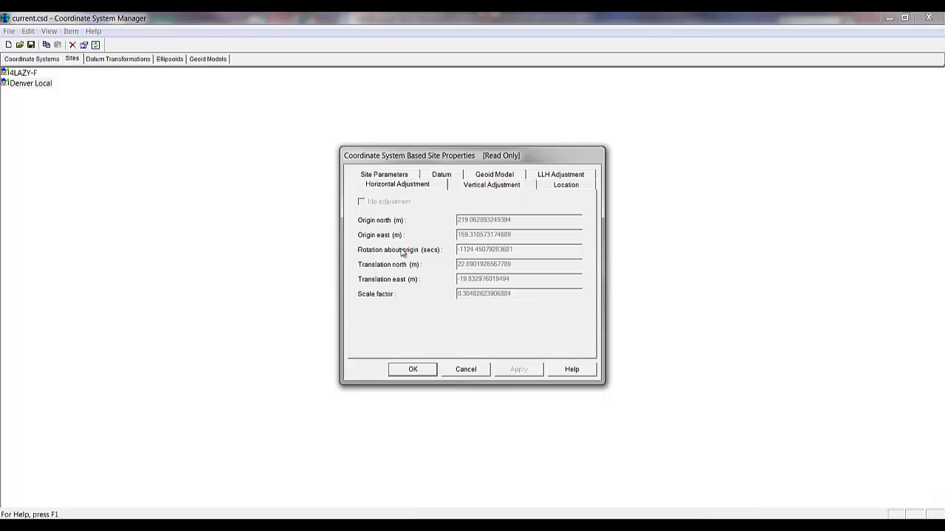
click(464, 368)
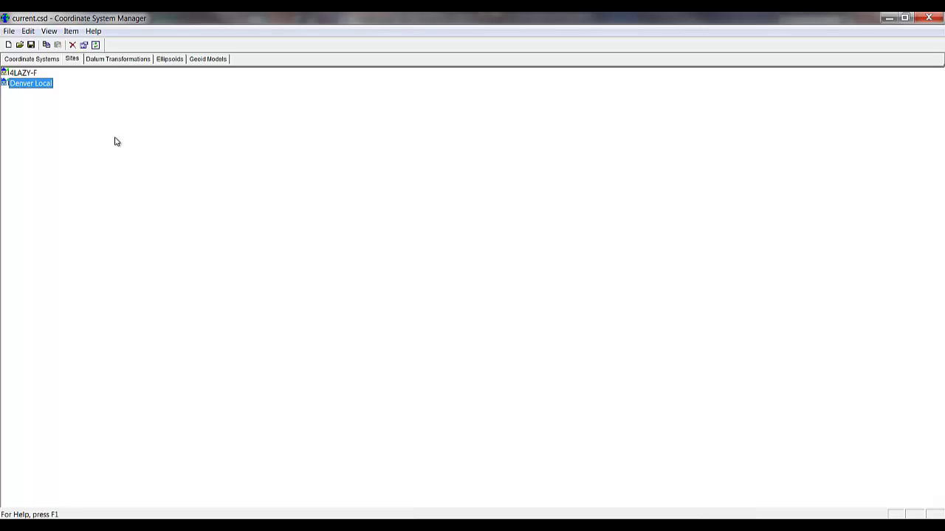
click(8, 32)
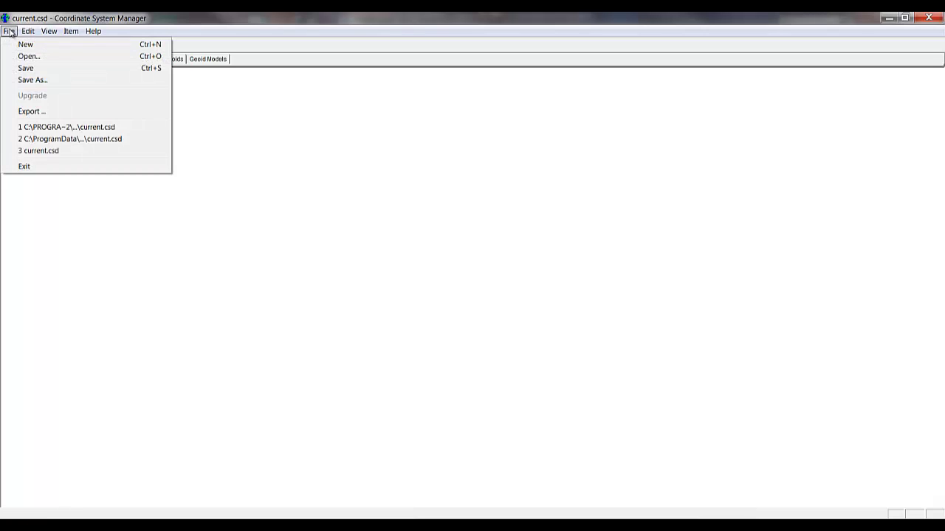
click(32, 168)
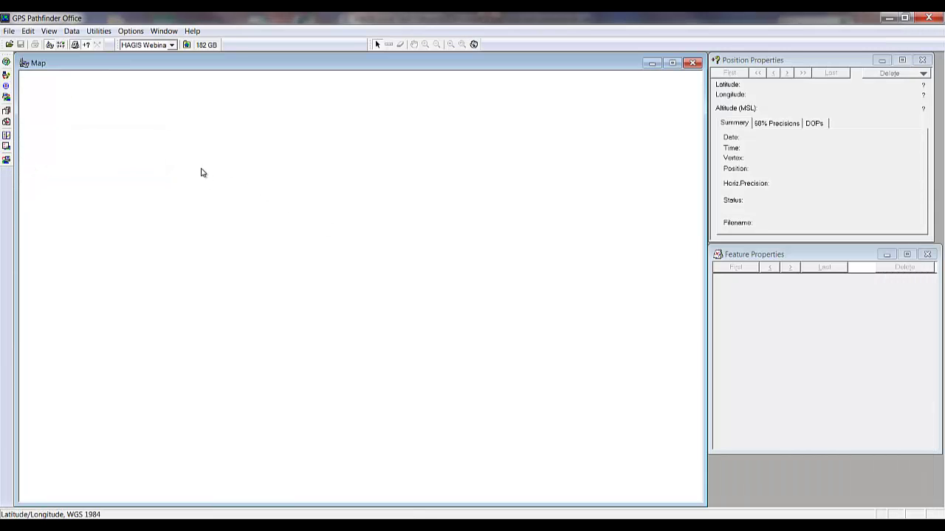
Set the coordinate system to site Denver Local, with coordinate and altitude units in US Survey Feet.
click(131, 32)
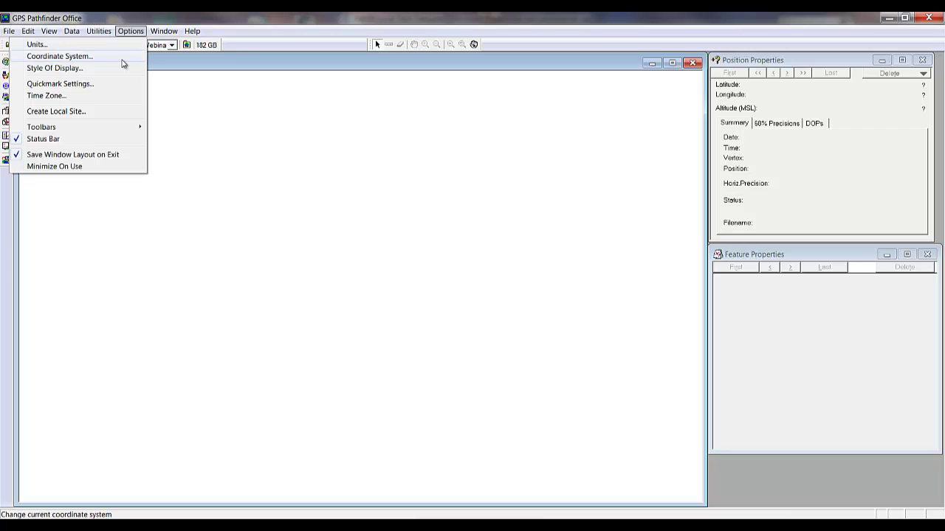
click(122, 59)
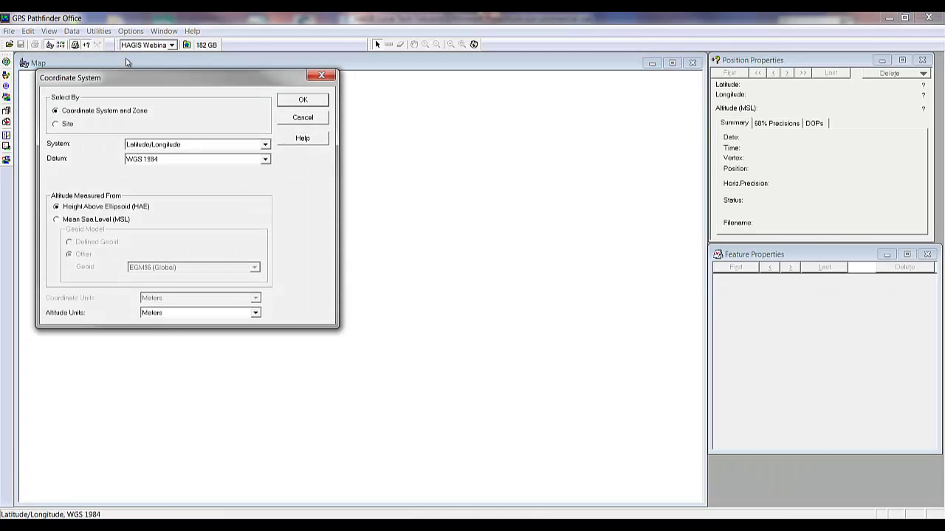
click(57, 125)
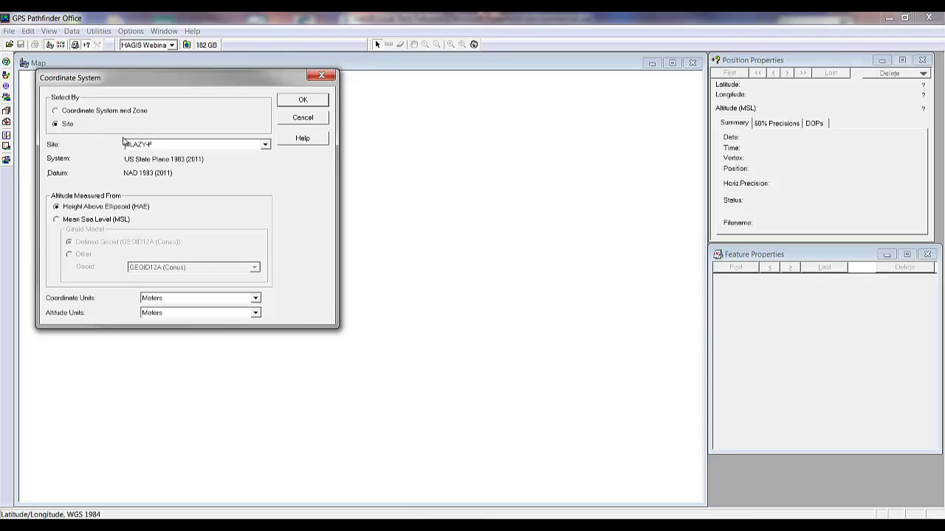
click(188, 147)
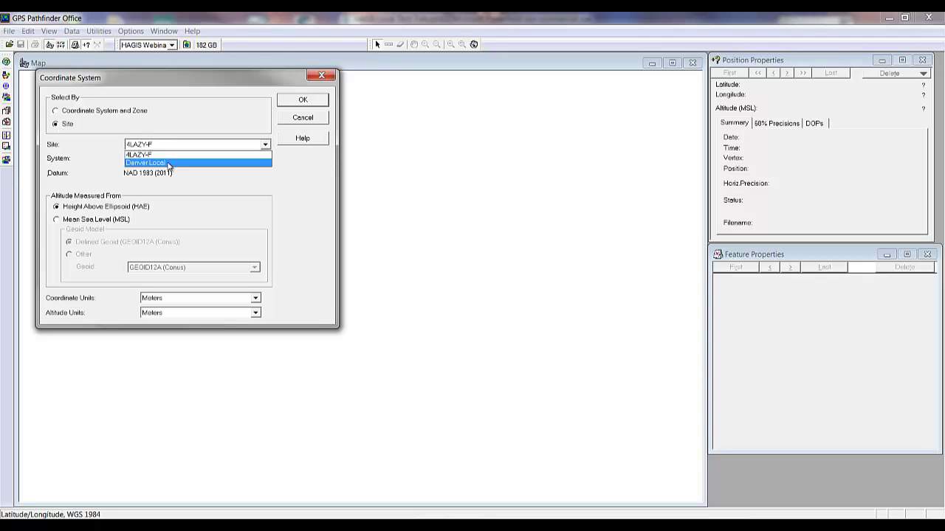
click(168, 163)
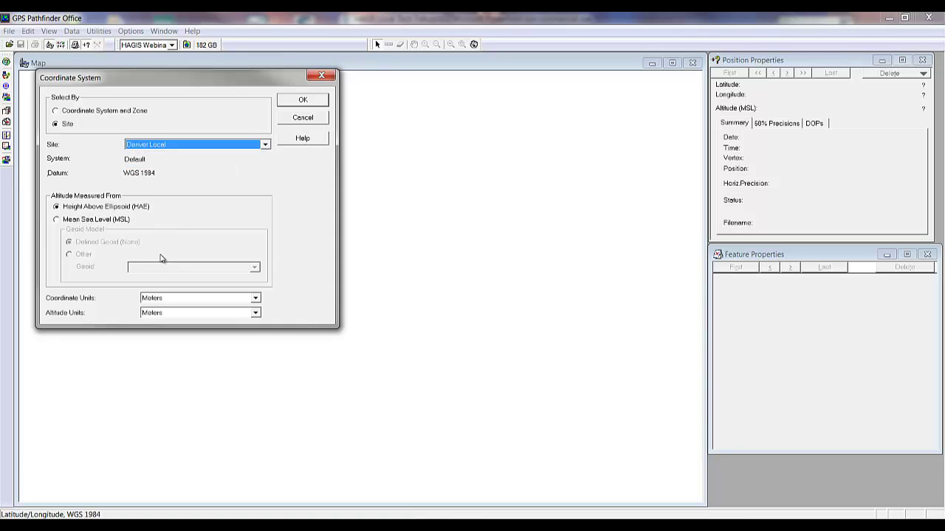
click(158, 299)
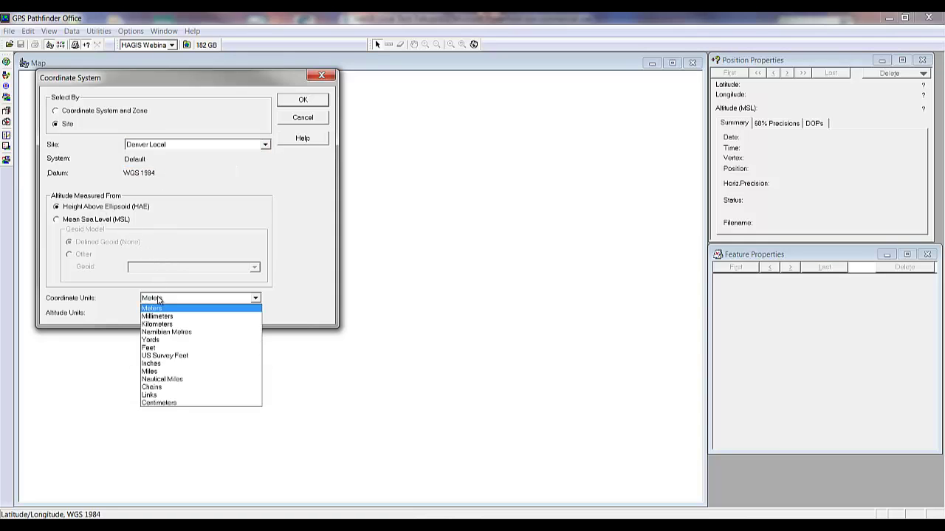
click(167, 358)
click(167, 313)
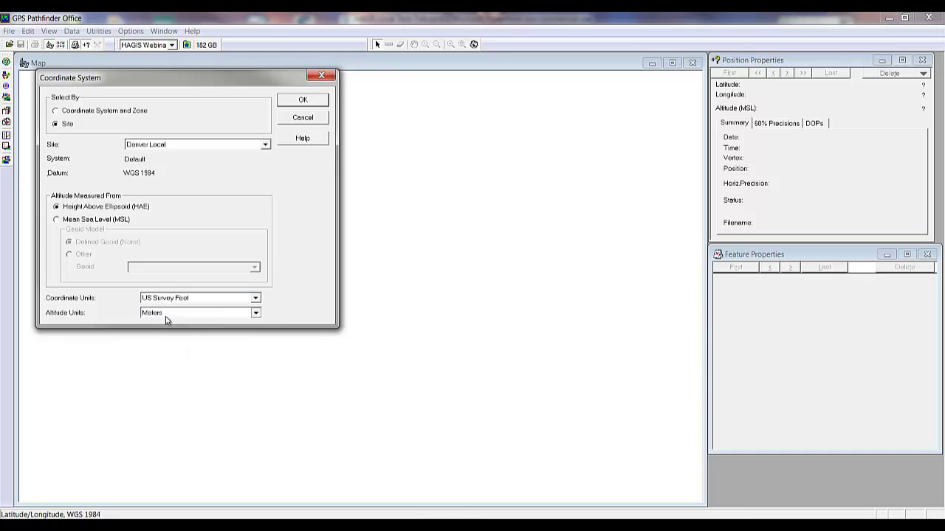
click(166, 372)
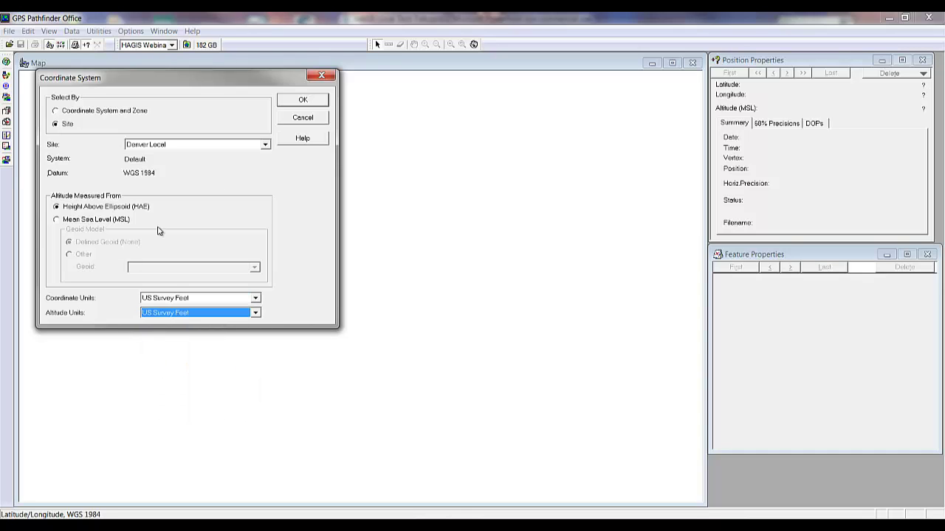
click(292, 104)
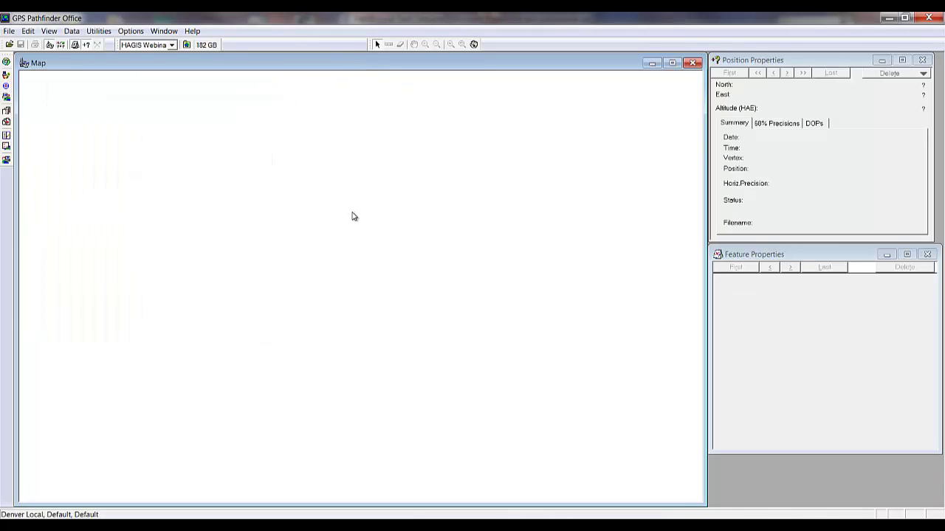
Open Data Transfer to the GIS Datalogger and, on the Send tab, pick files to add.
click(105, 34)
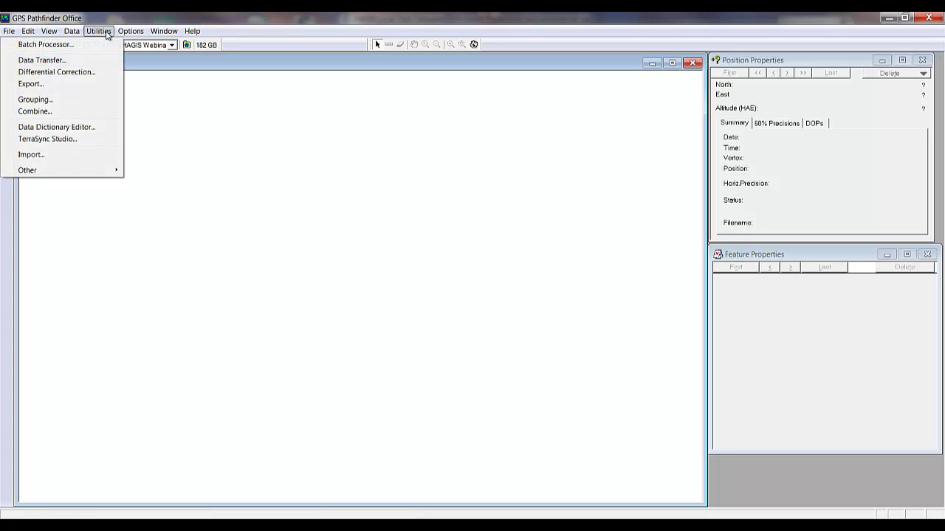
click(71, 65)
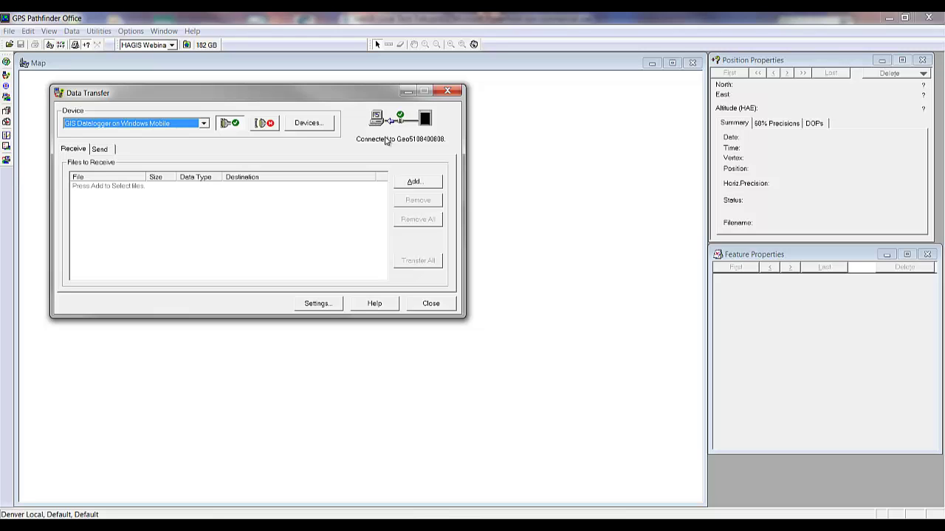
click(107, 152)
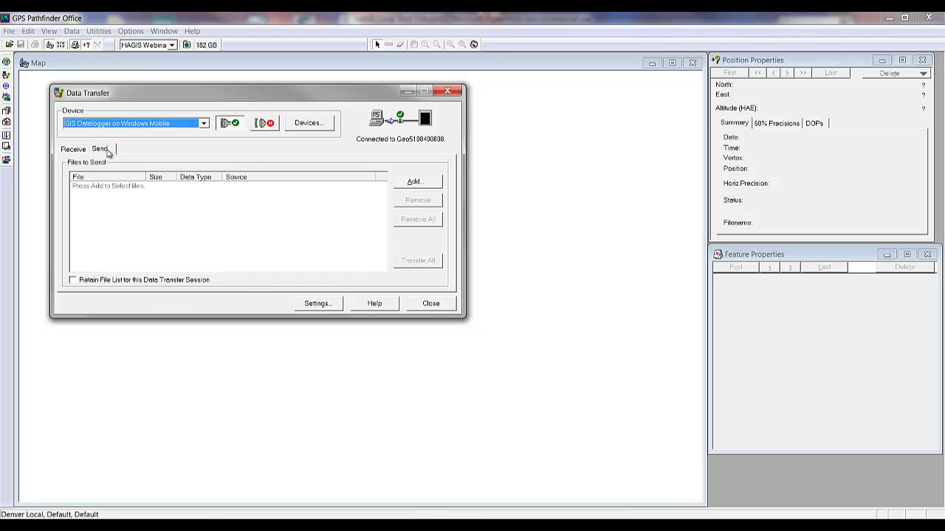
click(435, 185)
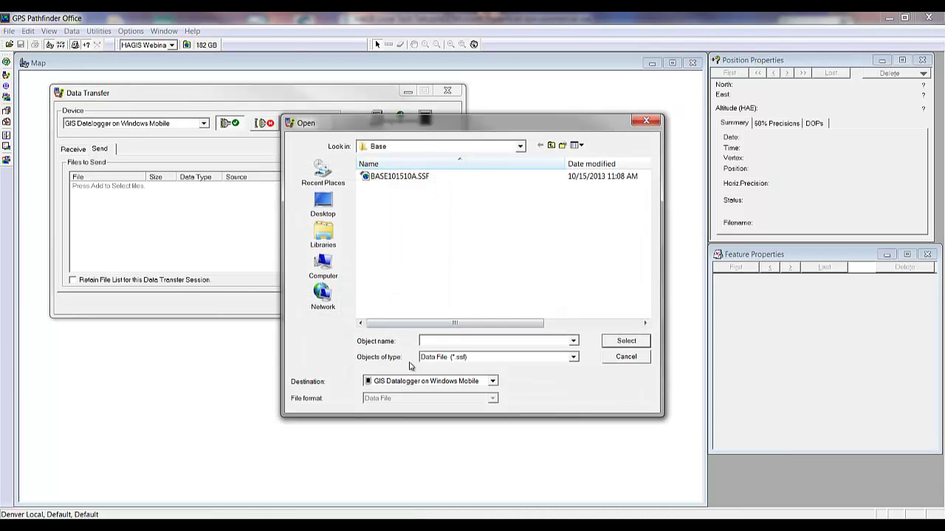
Filter the file list to Coordinate System (*.csw) files and browse into C:\Program Files (x86).
click(451, 358)
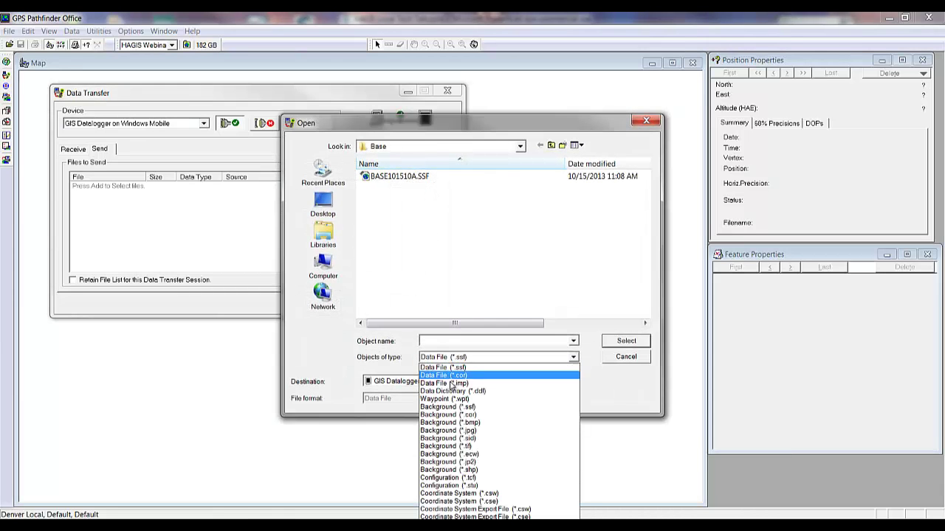
click(456, 493)
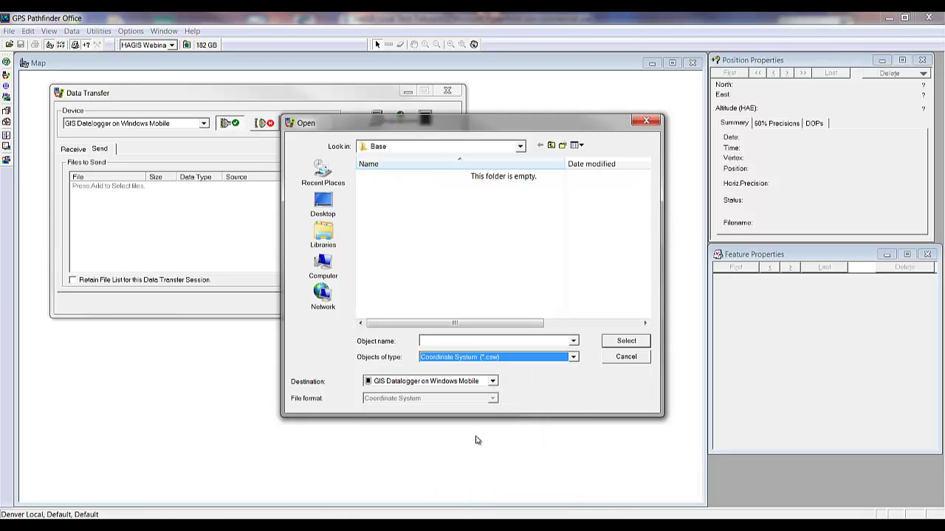
click(520, 147)
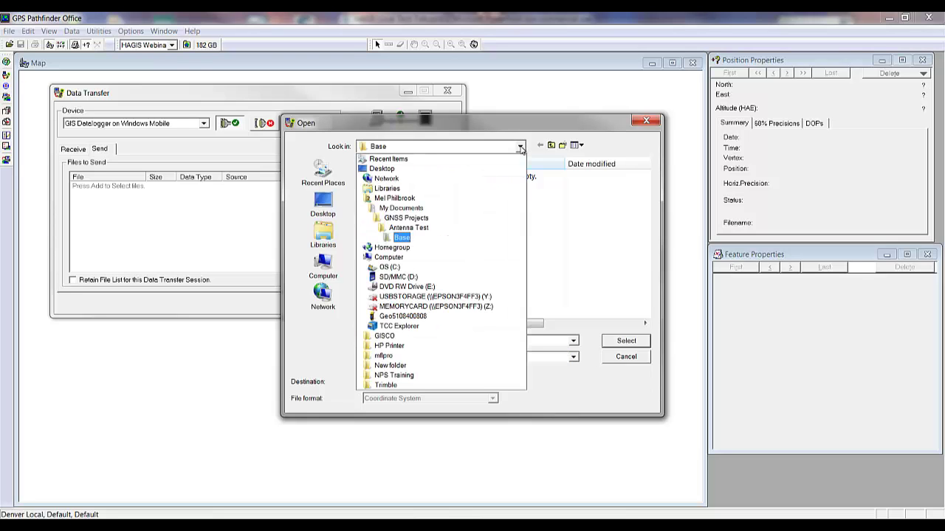
click(402, 269)
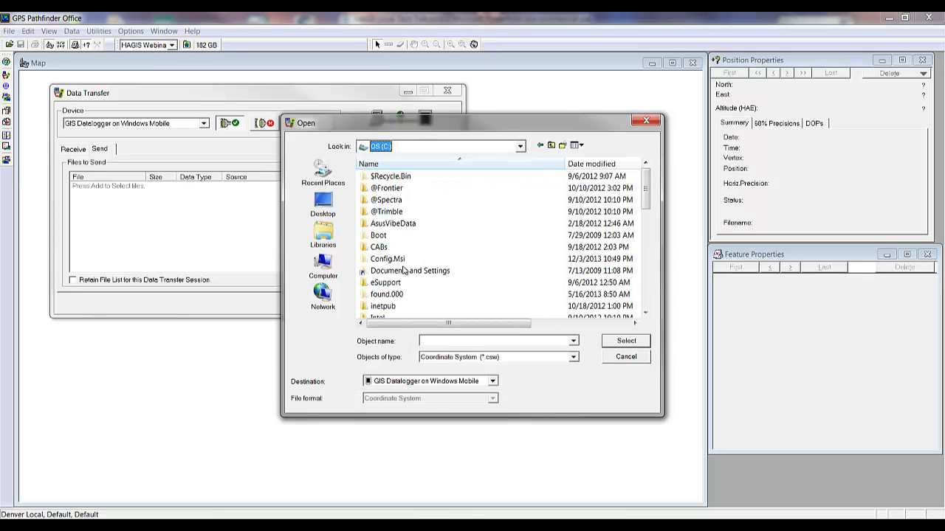
scroll(397, 298, down, 3)
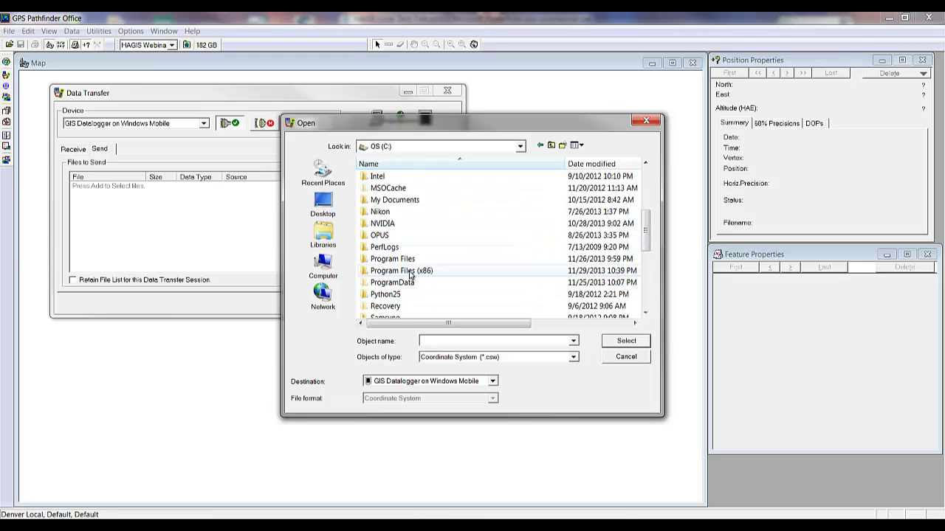
double_click(411, 271)
Navigate through Common Files > Trimble > GeoData and pick HAGIS Demo.CSW.
scroll(411, 271, down, 2)
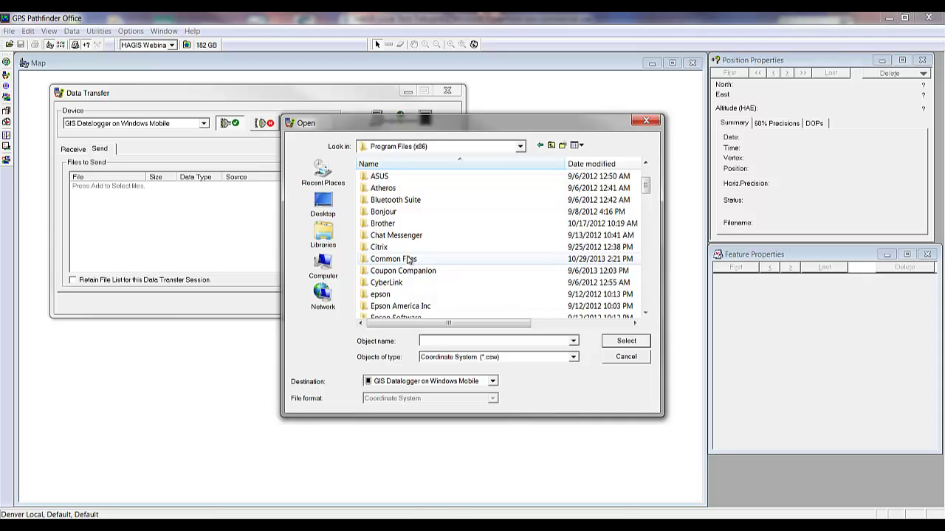
click(411, 262)
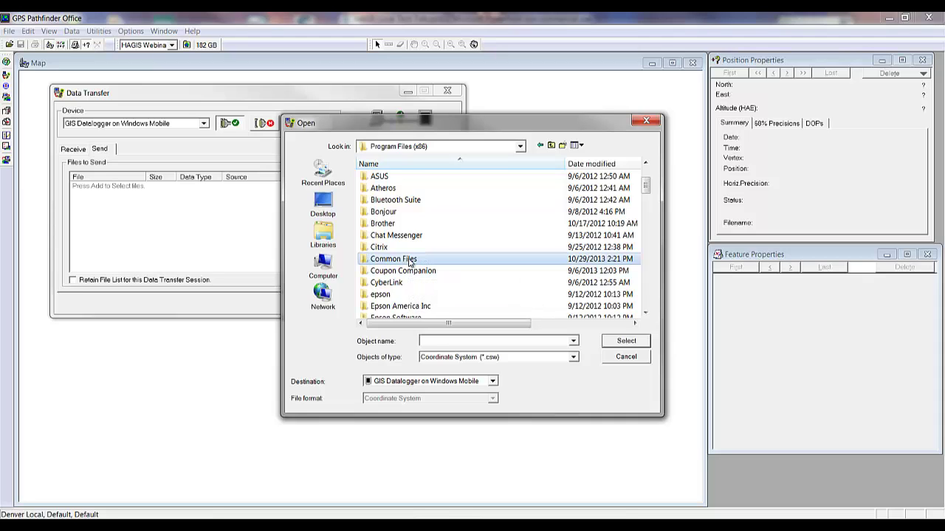
double_click(411, 262)
scroll(408, 263, down, 6)
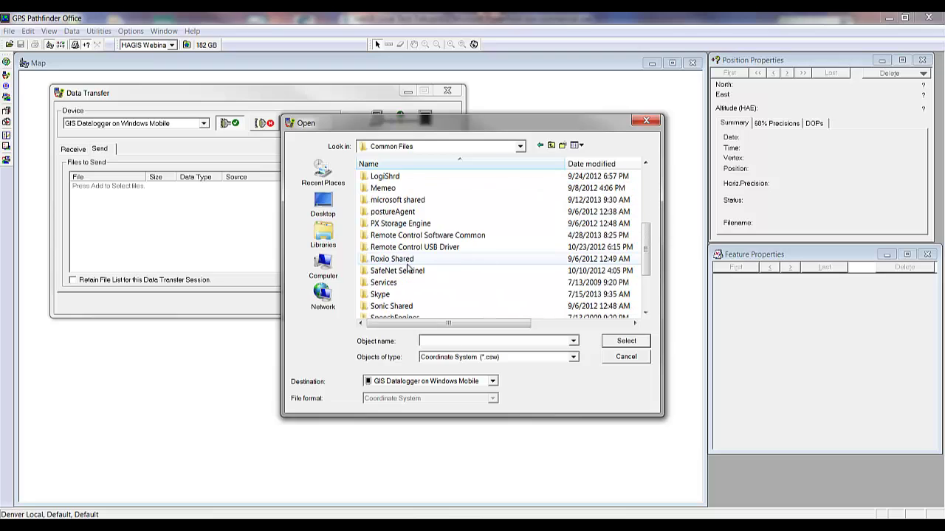
click(395, 285)
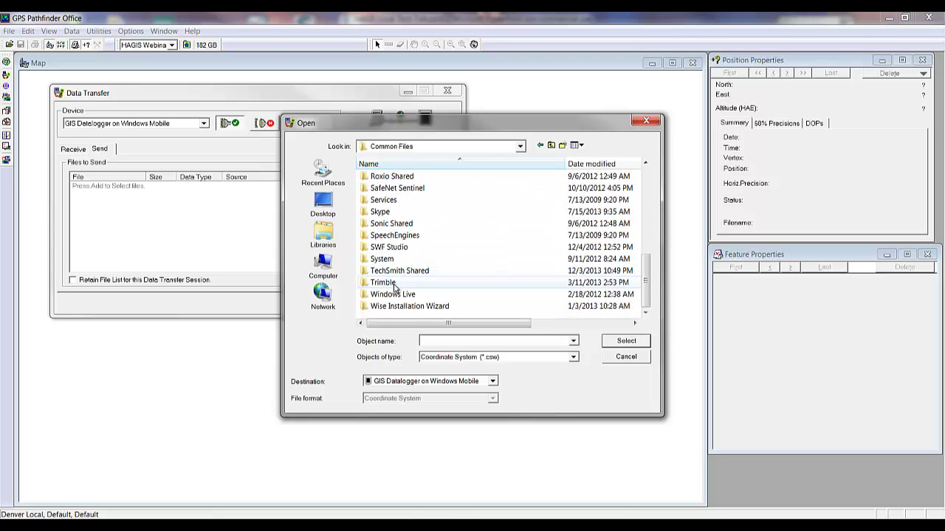
double_click(395, 286)
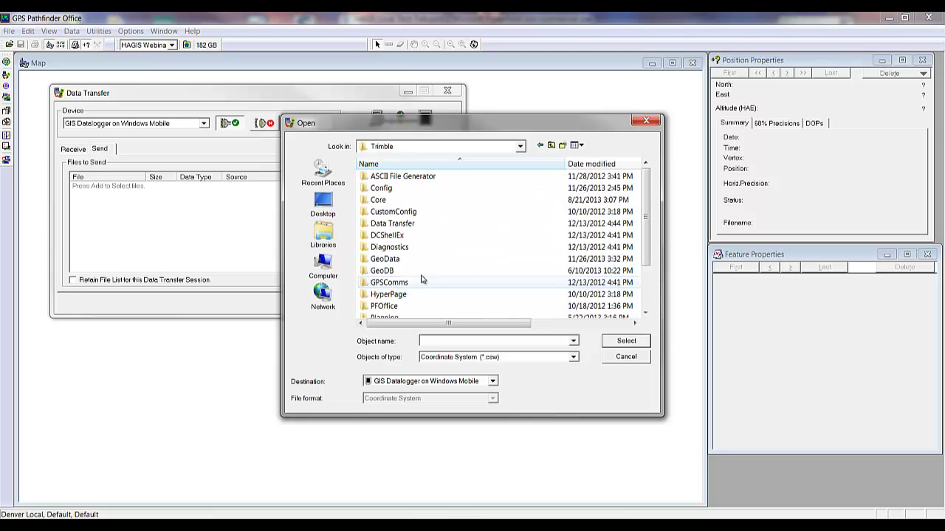
double_click(385, 259)
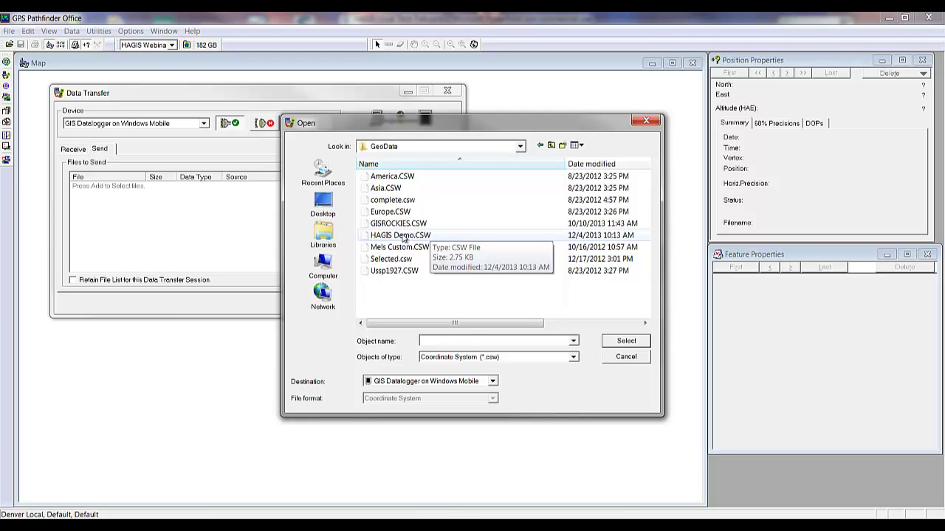
click(404, 236)
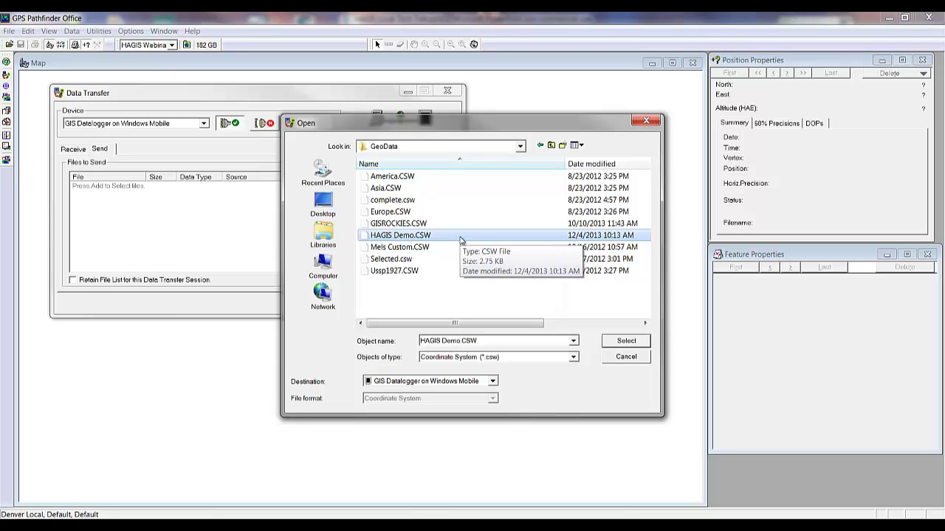
Send HAGIS Demo.CSW to the datalogger and close the Data Transfer window.
click(610, 343)
click(413, 263)
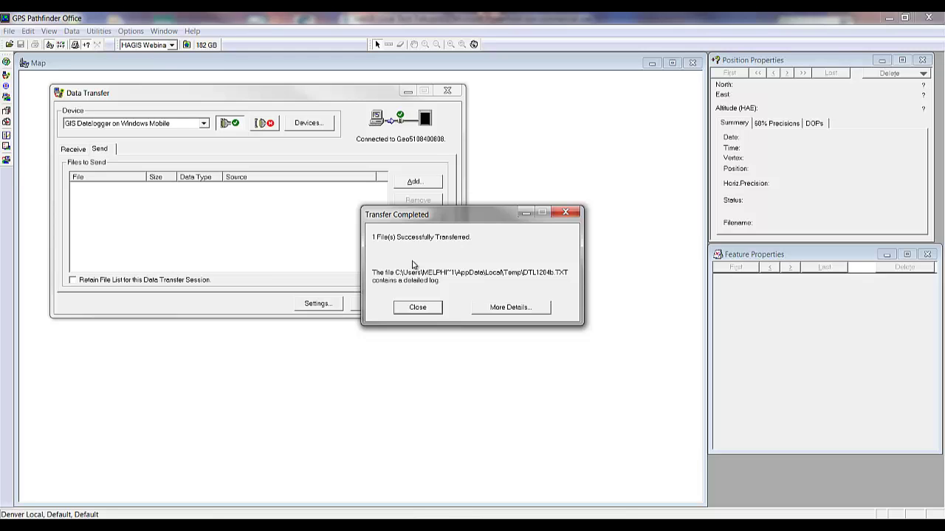
click(418, 308)
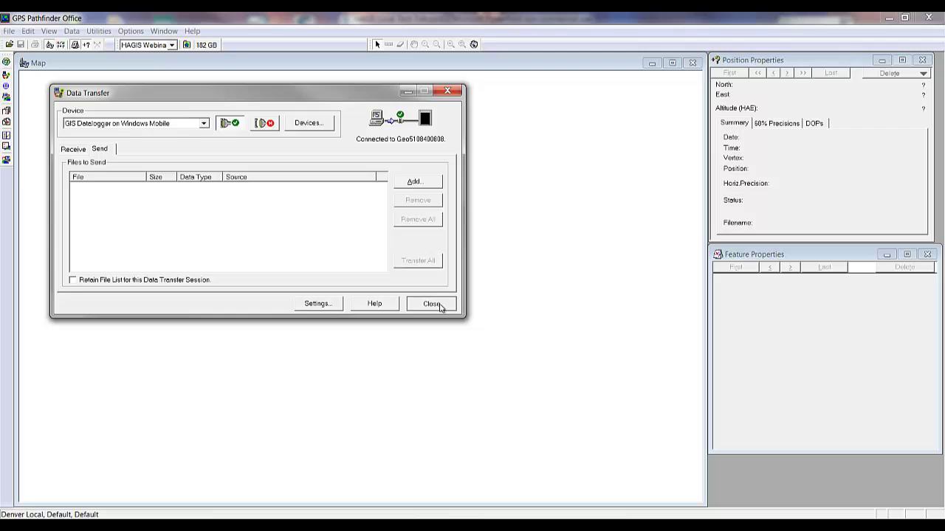
click(431, 304)
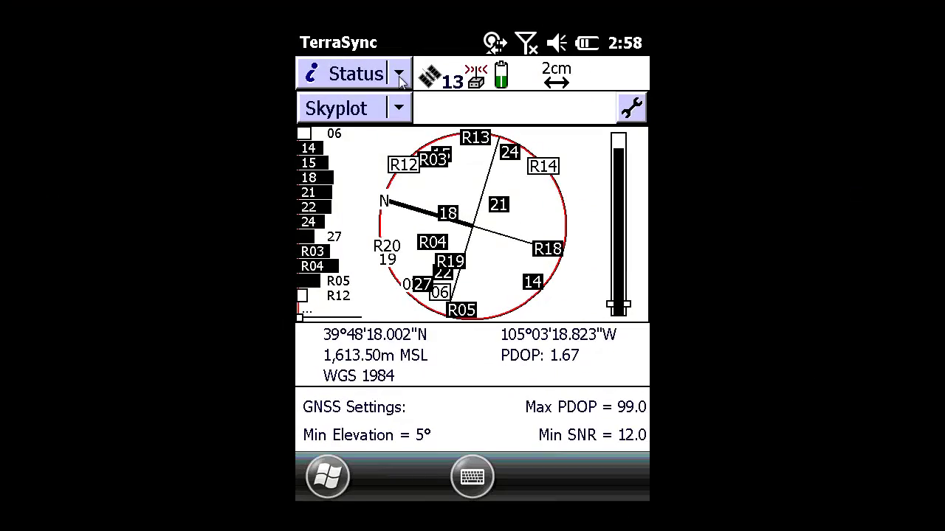
In Setup > Coordinate System, select by Site and choose PFI Denver Local.
click(391, 73)
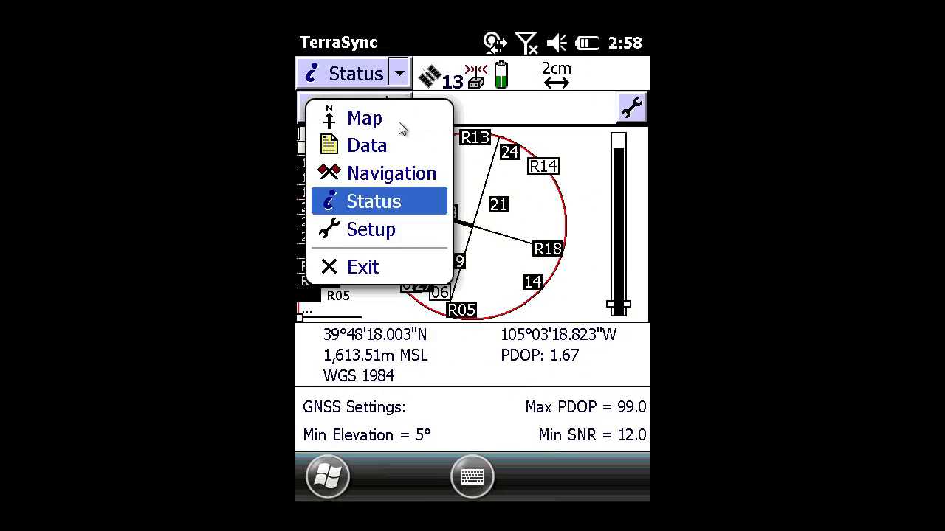
click(391, 232)
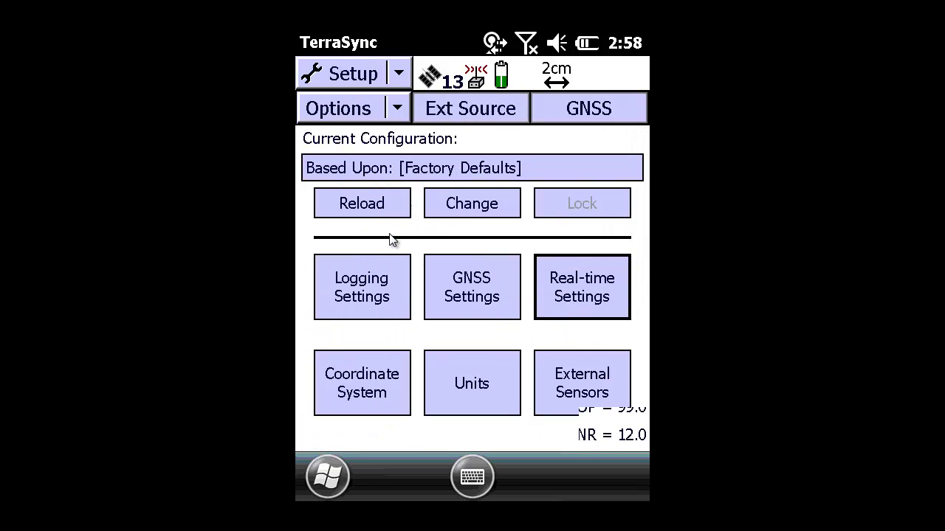
click(380, 393)
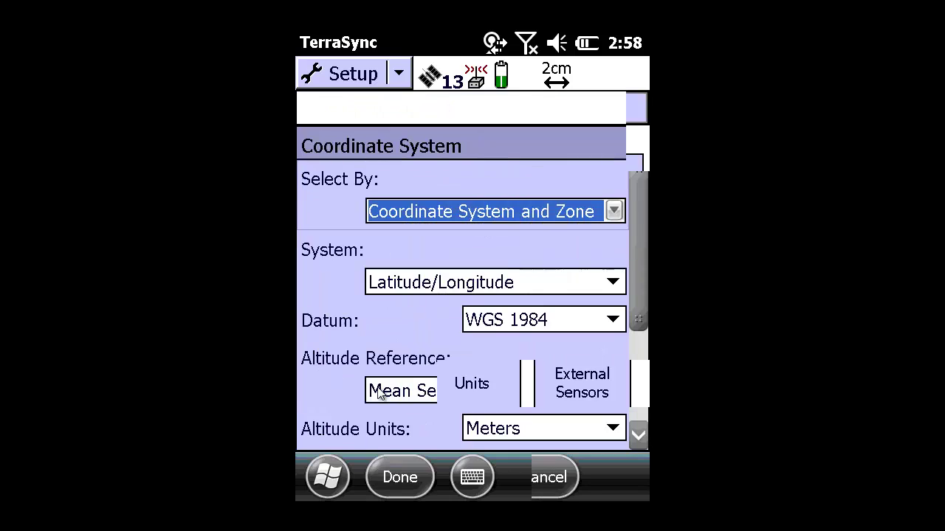
click(620, 211)
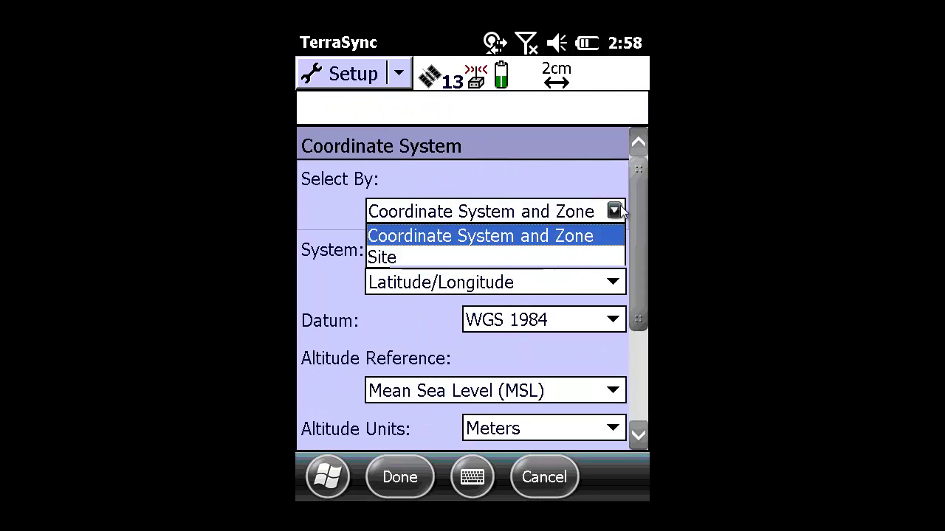
click(383, 260)
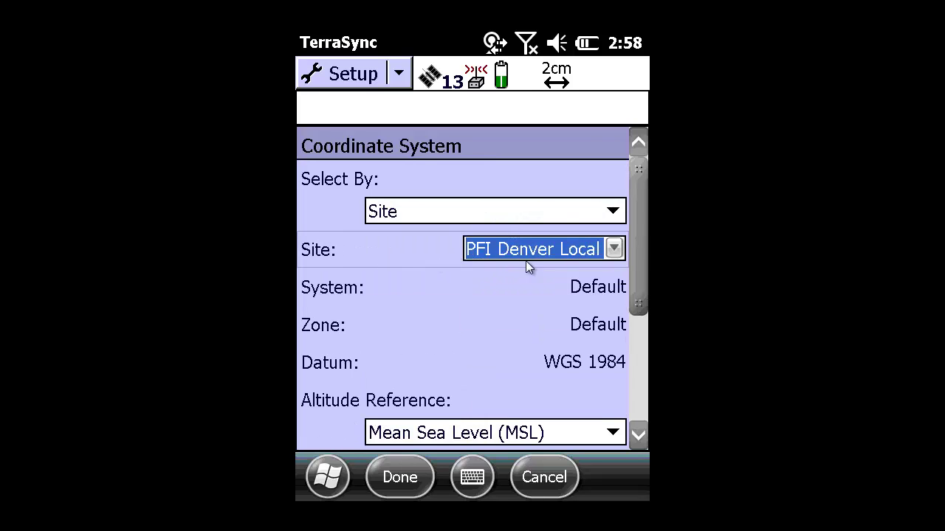
click(614, 252)
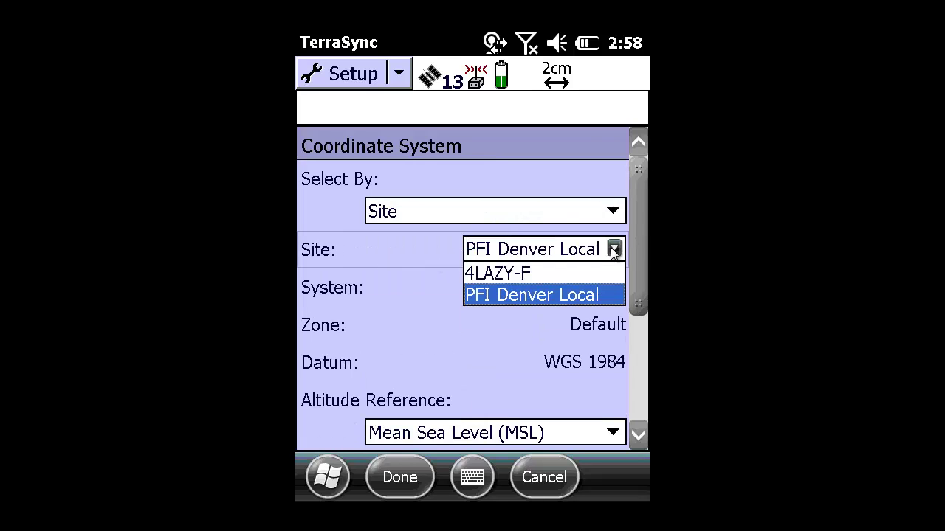
click(527, 294)
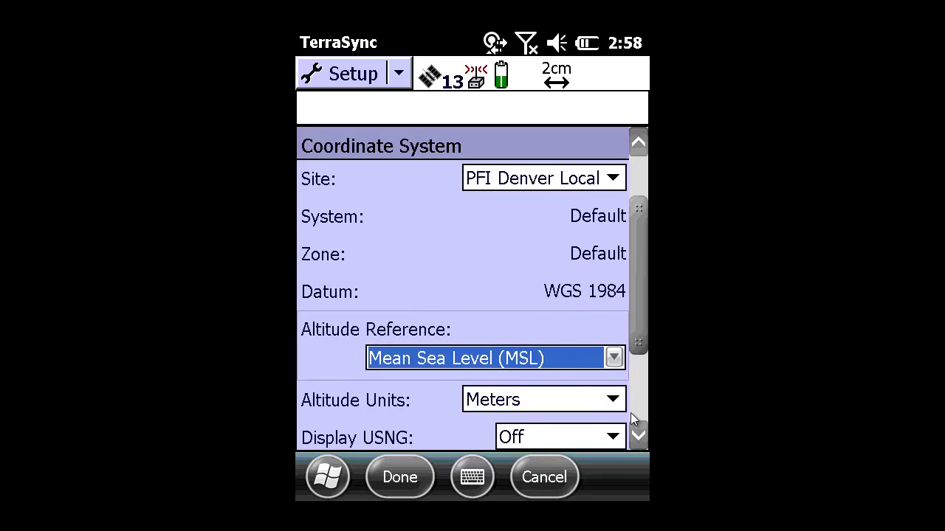
Set altitude and coordinate units to US Survey Feet, then apply and confirm recalculation.
click(604, 402)
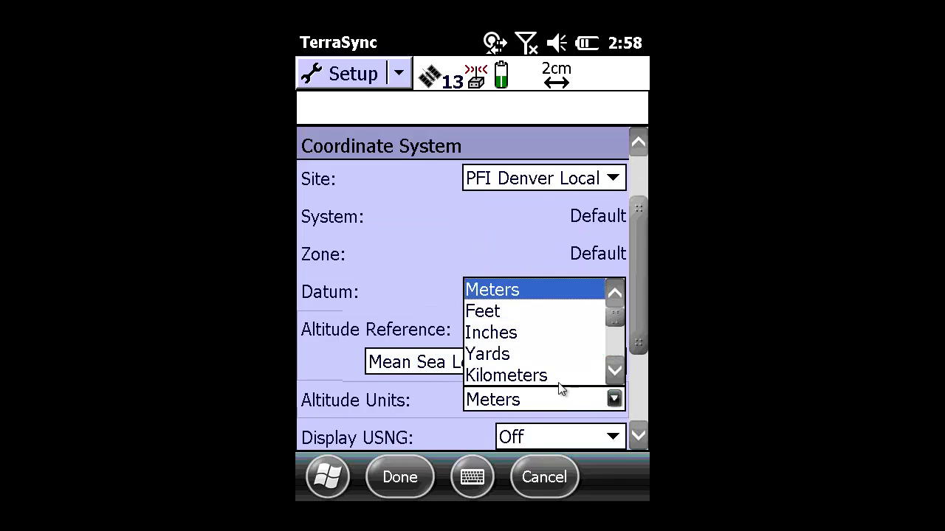
click(611, 352)
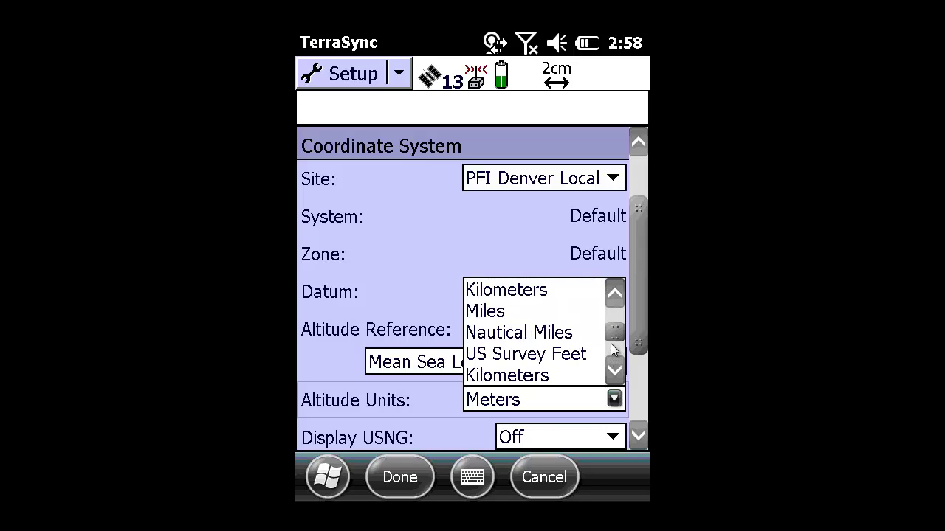
click(572, 357)
click(639, 409)
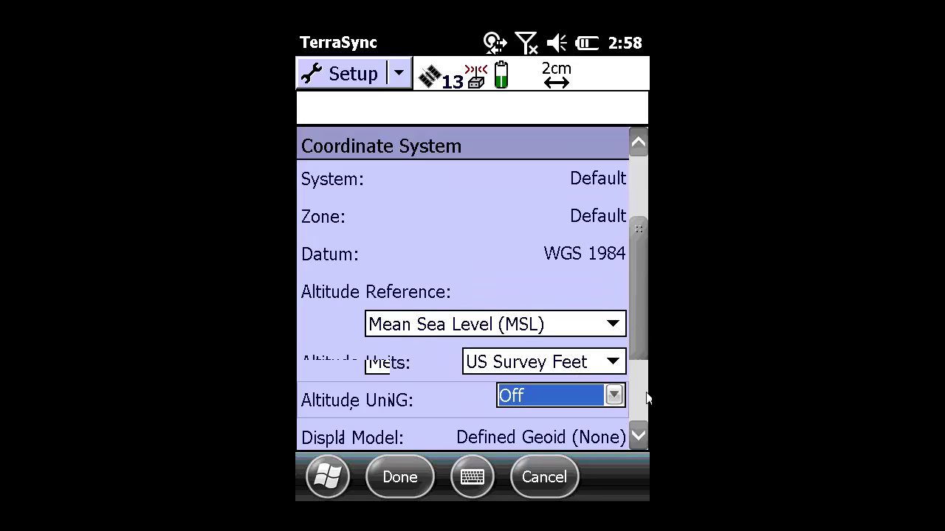
click(639, 408)
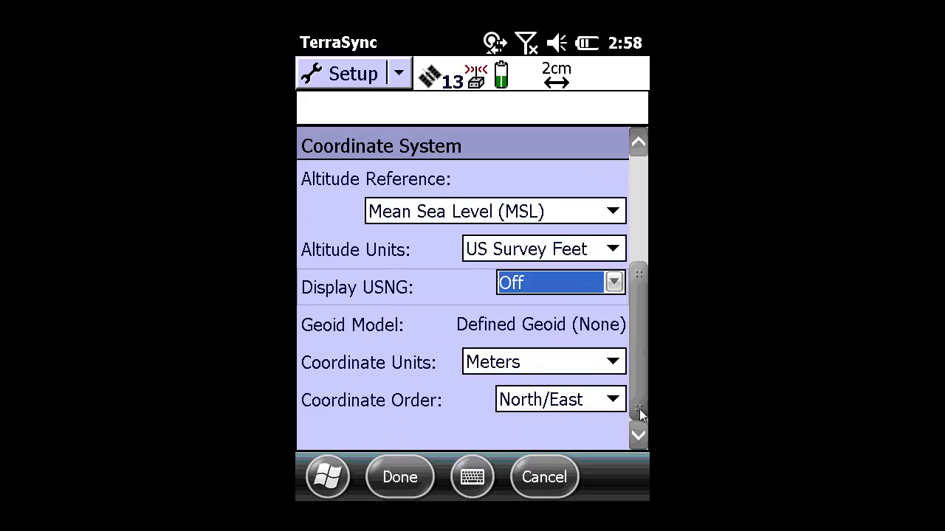
click(552, 362)
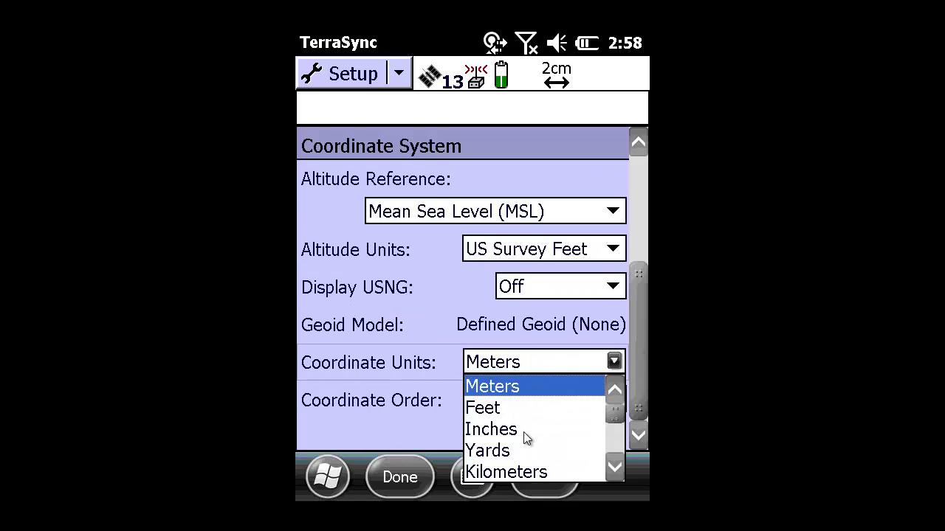
click(617, 447)
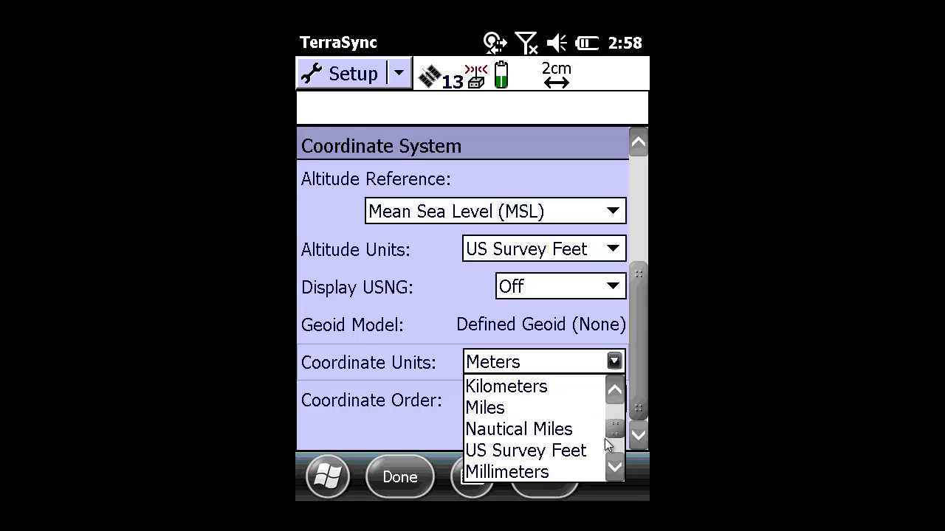
click(539, 450)
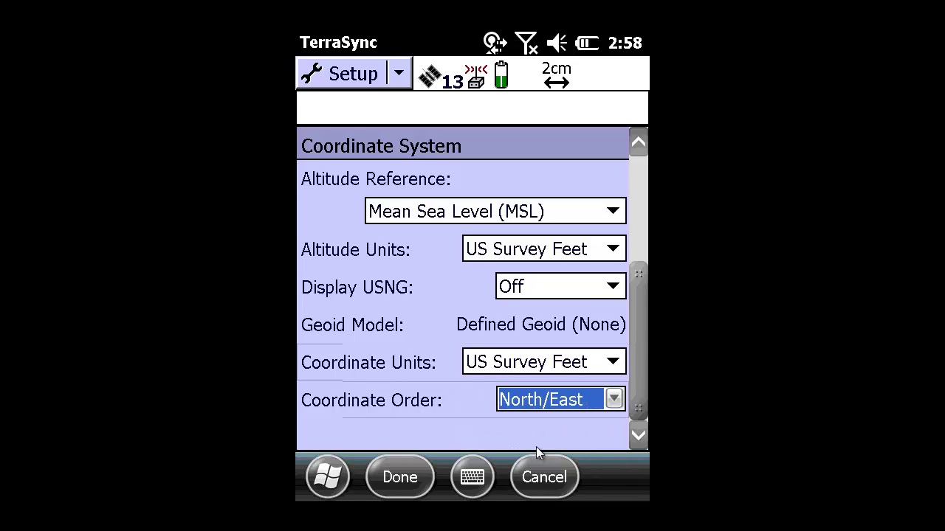
click(637, 205)
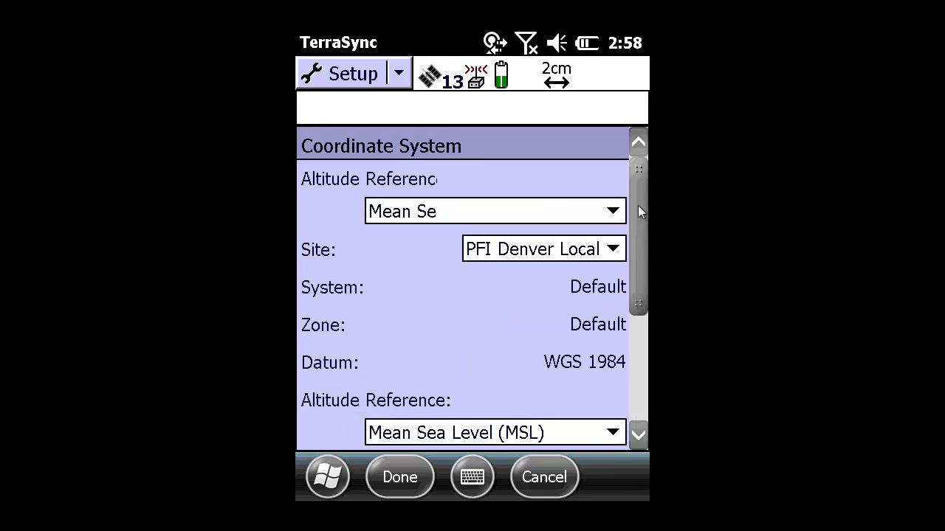
click(399, 488)
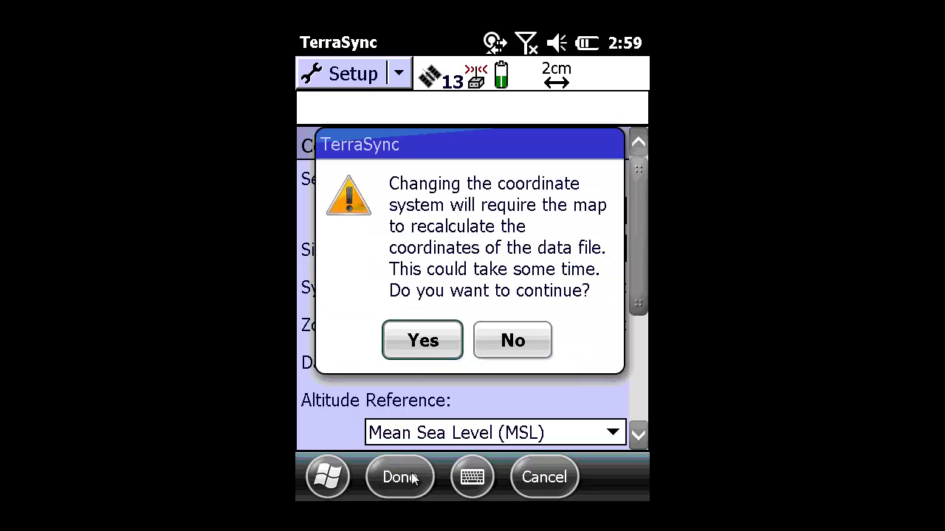
click(428, 347)
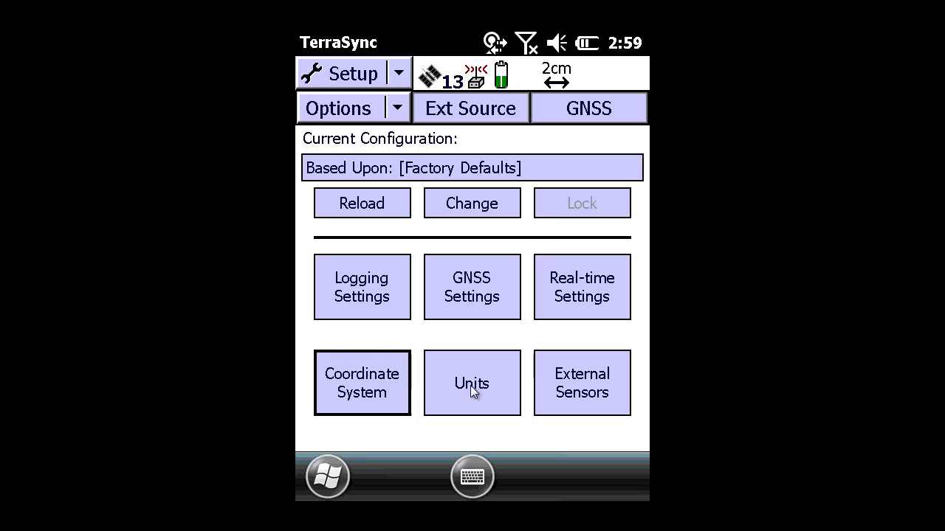
Set the external real-time correction source to VRS over an Internet connection.
click(580, 295)
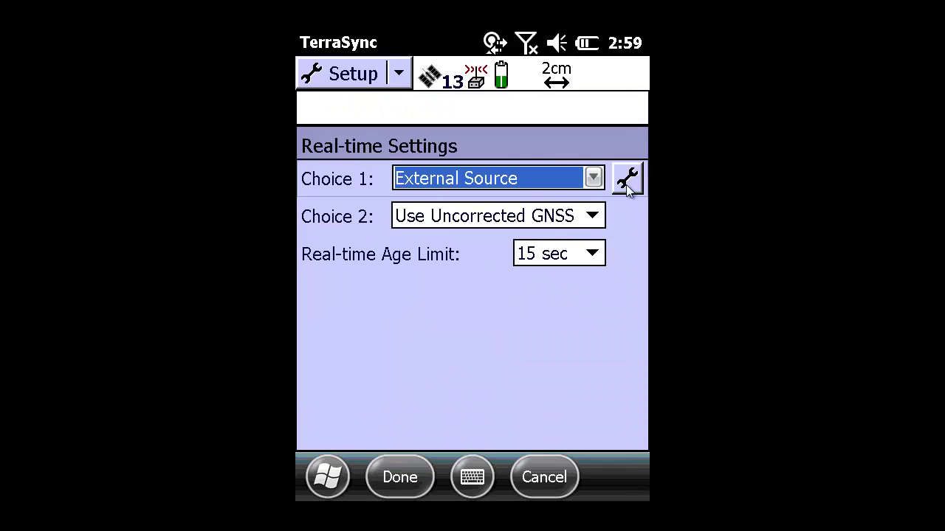
click(626, 184)
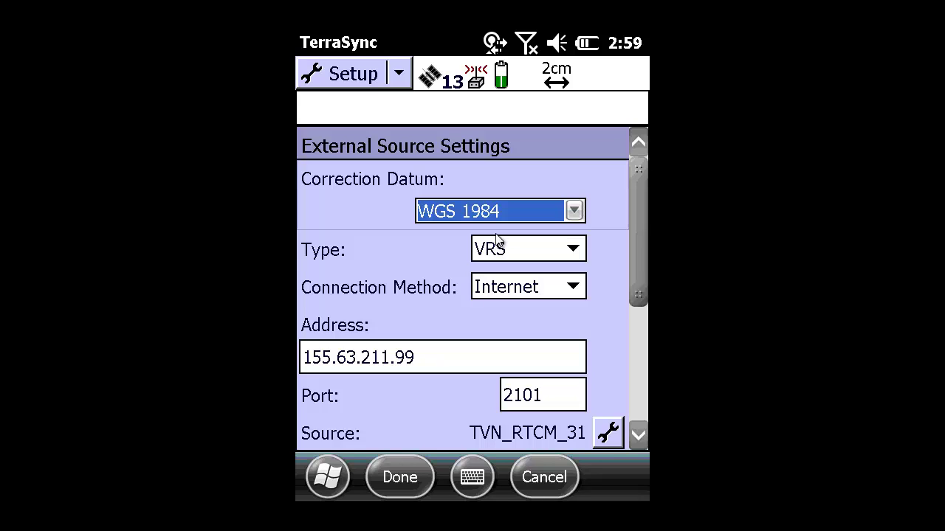
click(575, 249)
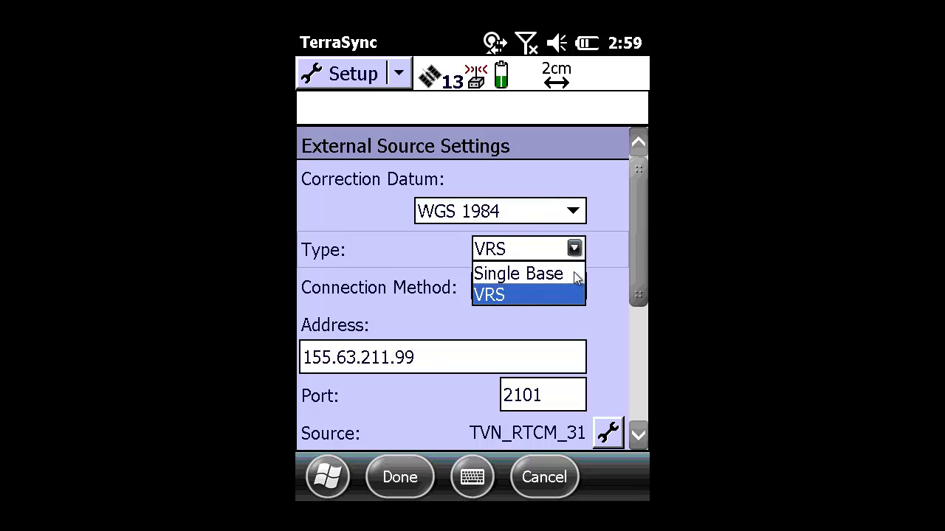
click(574, 273)
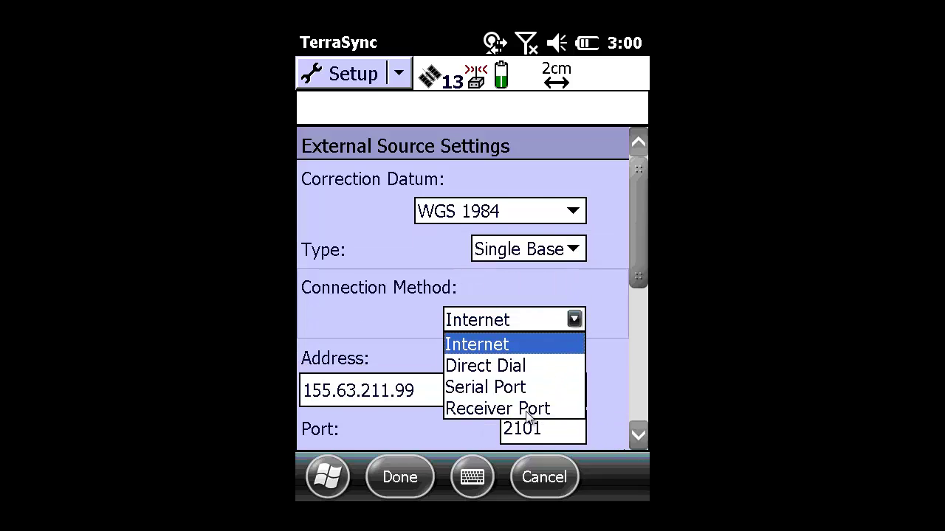
click(530, 342)
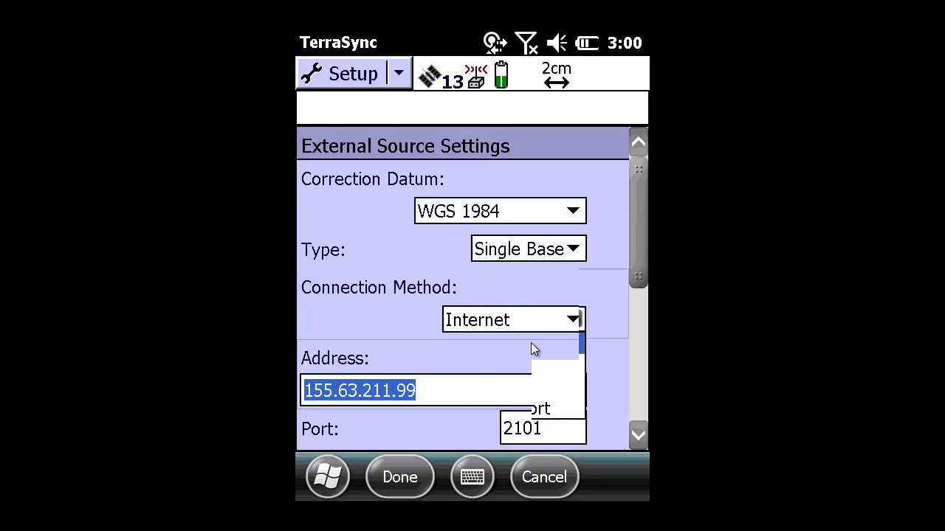
click(575, 251)
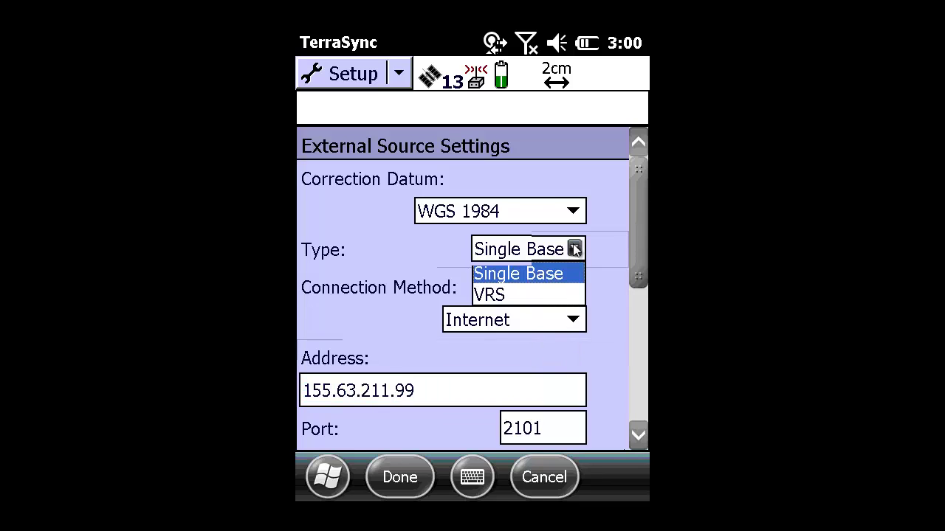
click(536, 289)
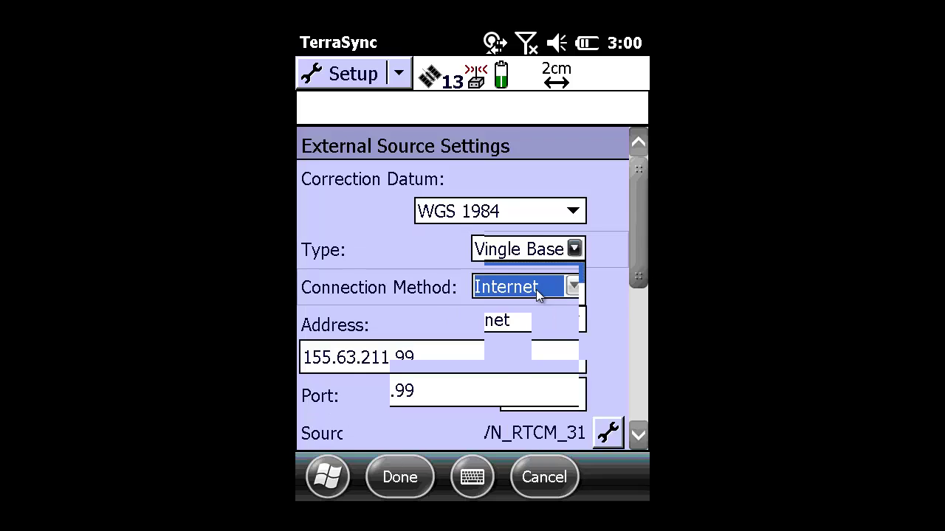
Check the login settings, accept the external source, and close Real-time Settings.
click(638, 401)
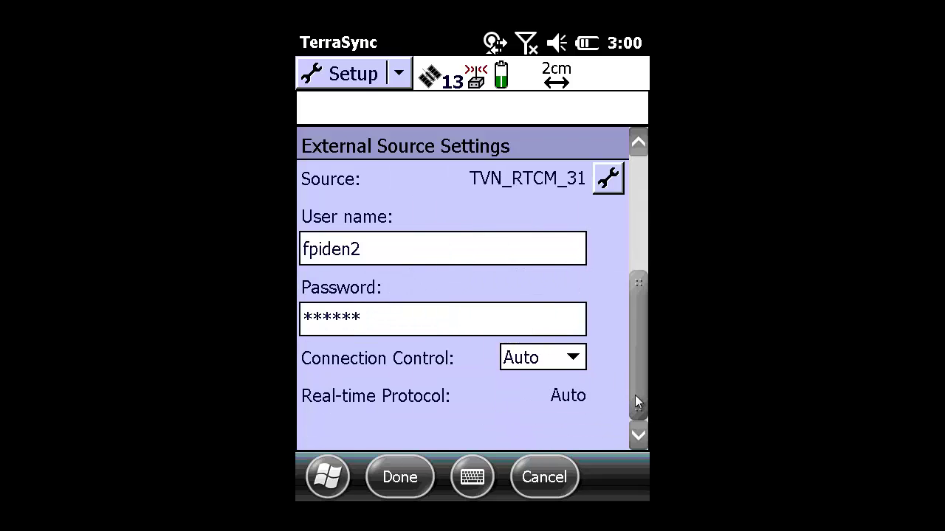
click(400, 477)
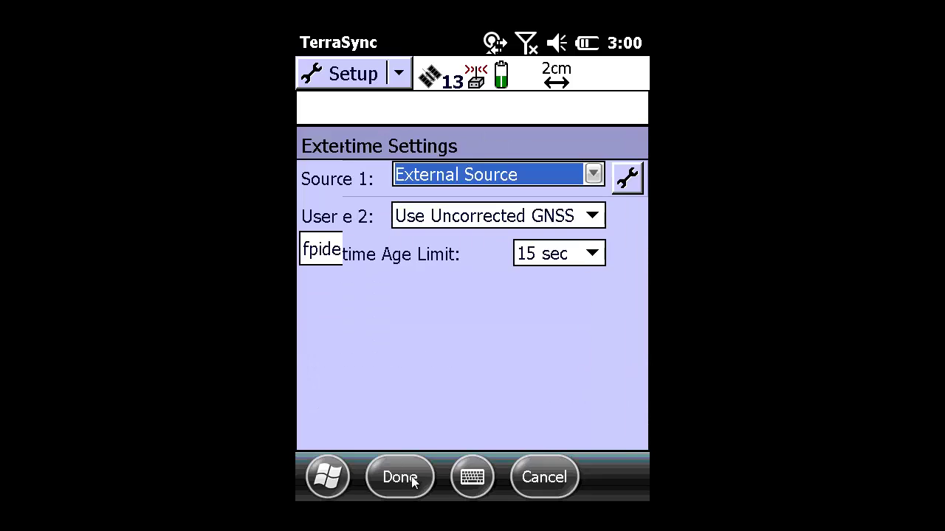
click(411, 478)
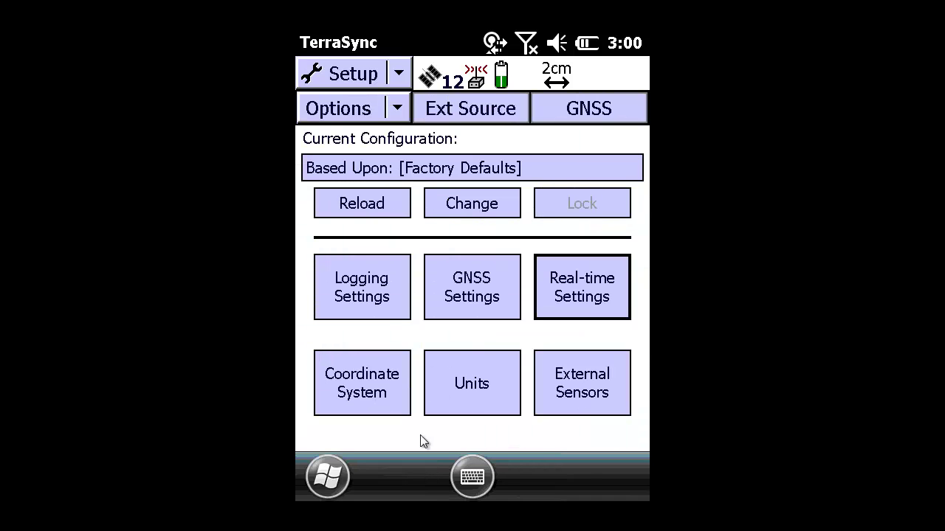
click(400, 73)
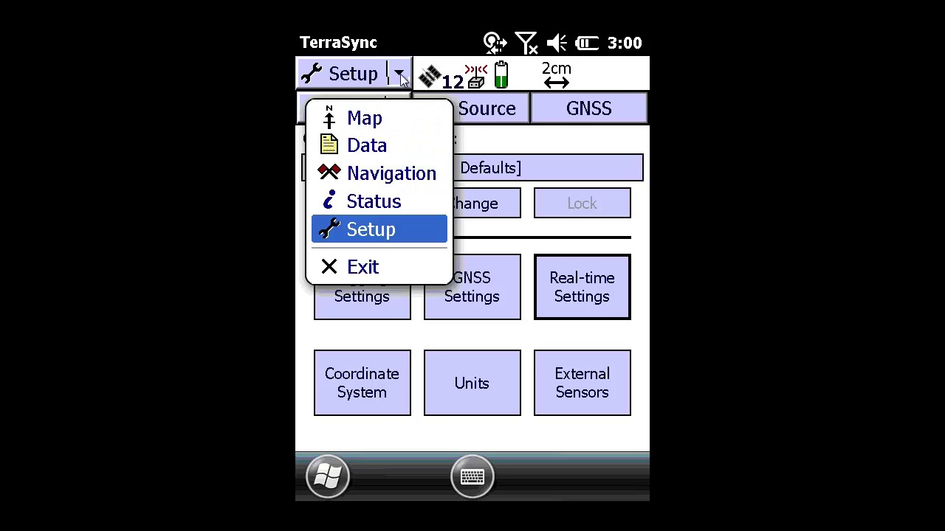
Check the Receiver and Real-time status pages to confirm external carrier corrections.
click(375, 207)
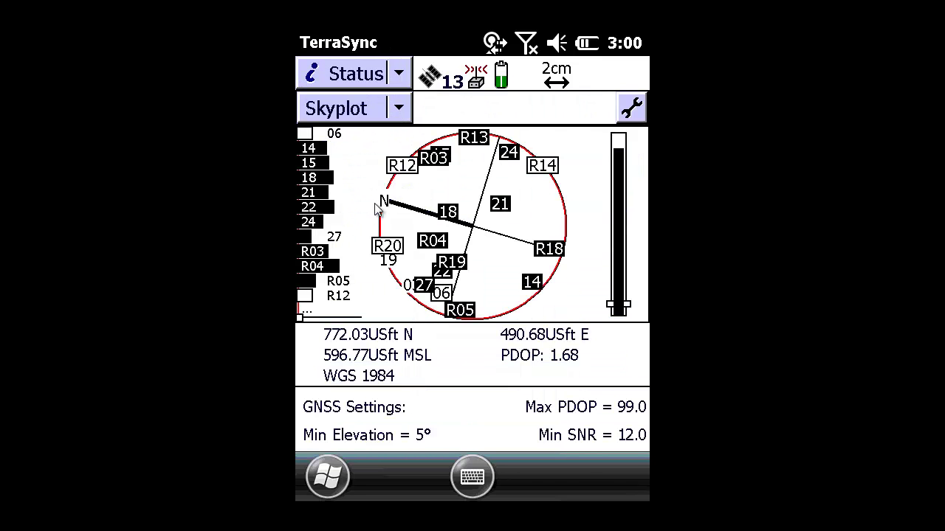
click(399, 109)
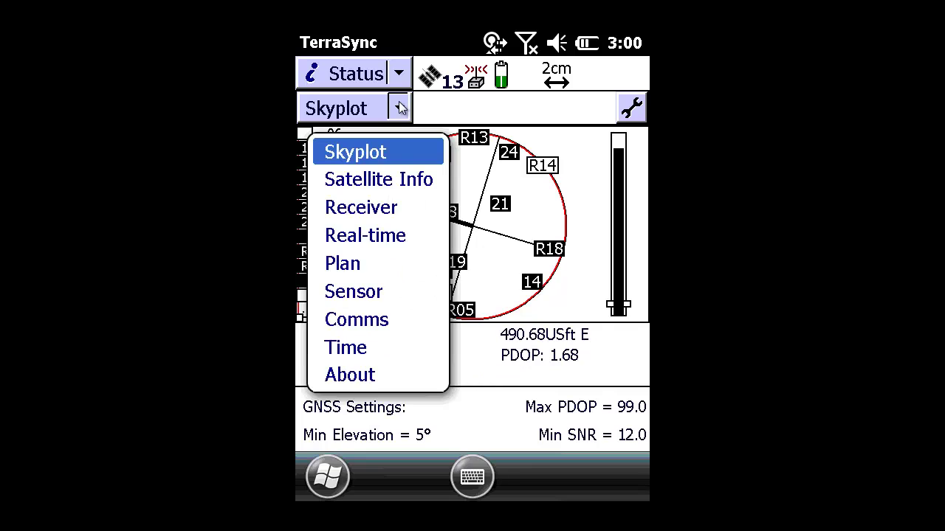
click(378, 210)
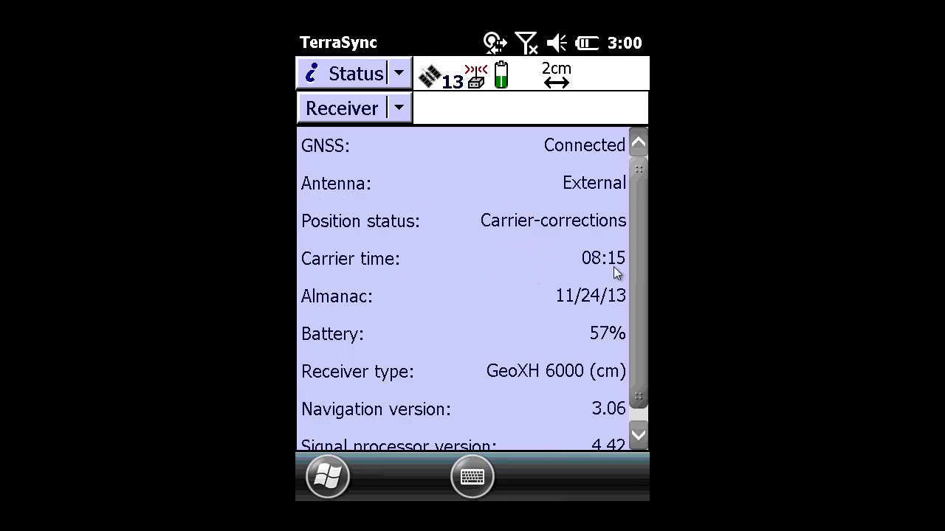
click(399, 107)
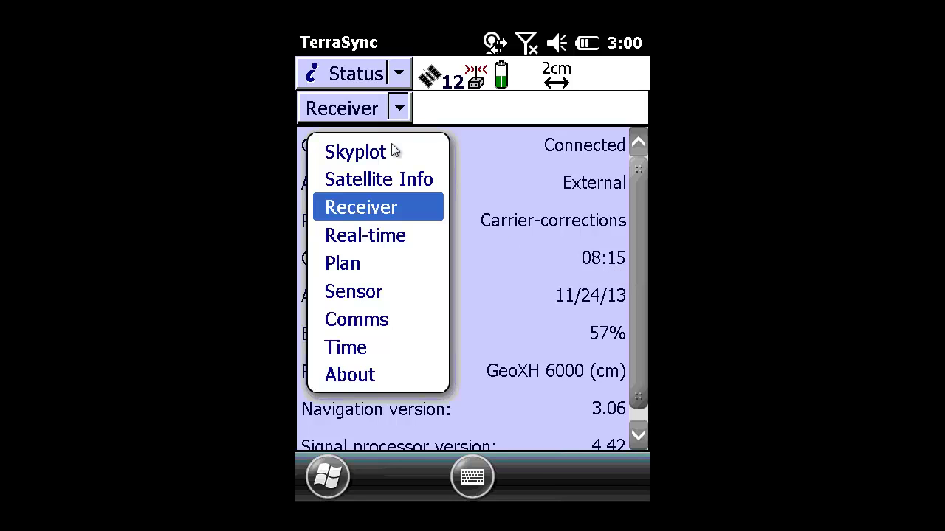
click(375, 236)
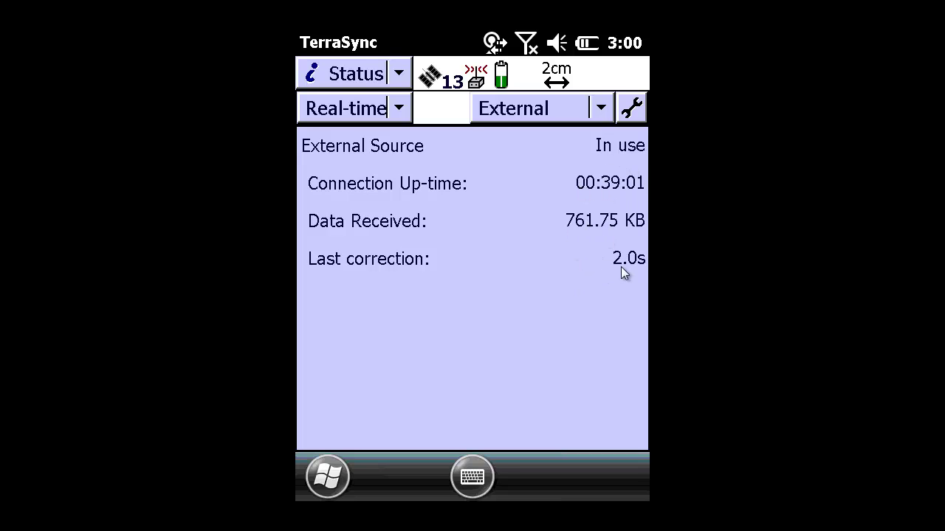
Return to the Skyplot status page, then switch to the Map section.
click(398, 110)
click(380, 159)
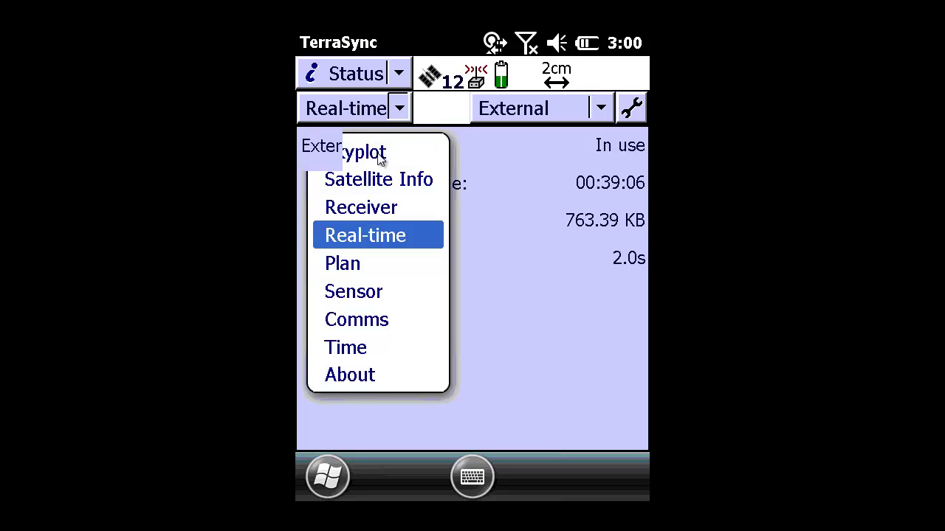
click(398, 73)
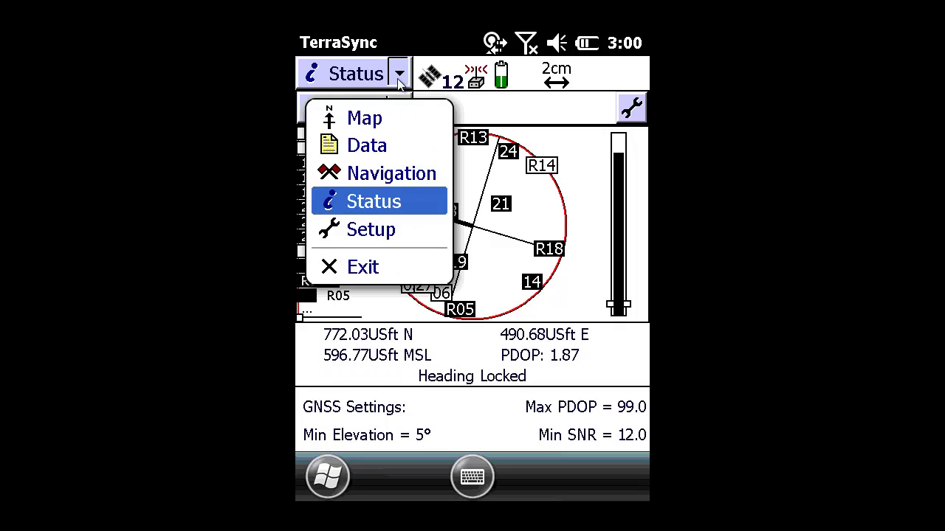
click(397, 127)
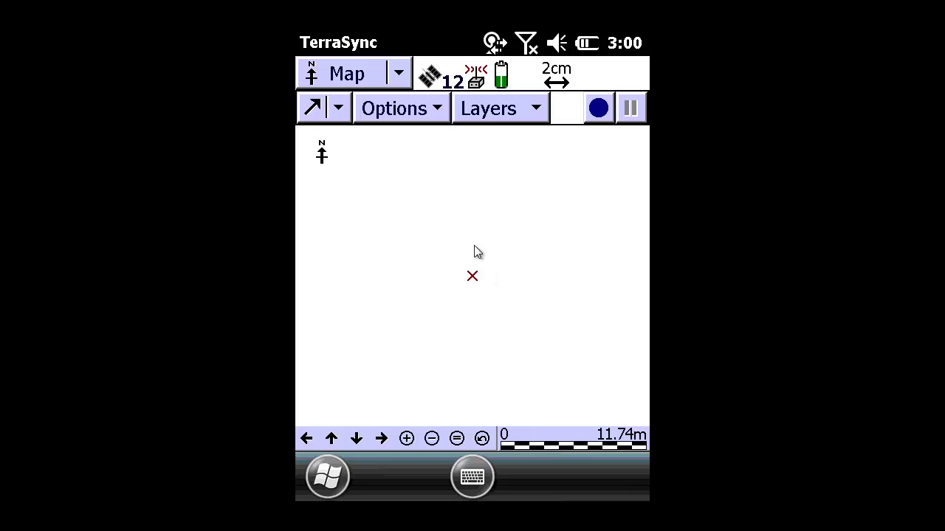
Open the Denver LocalSFT waypoint file from Navigation's Waypoints page.
click(399, 77)
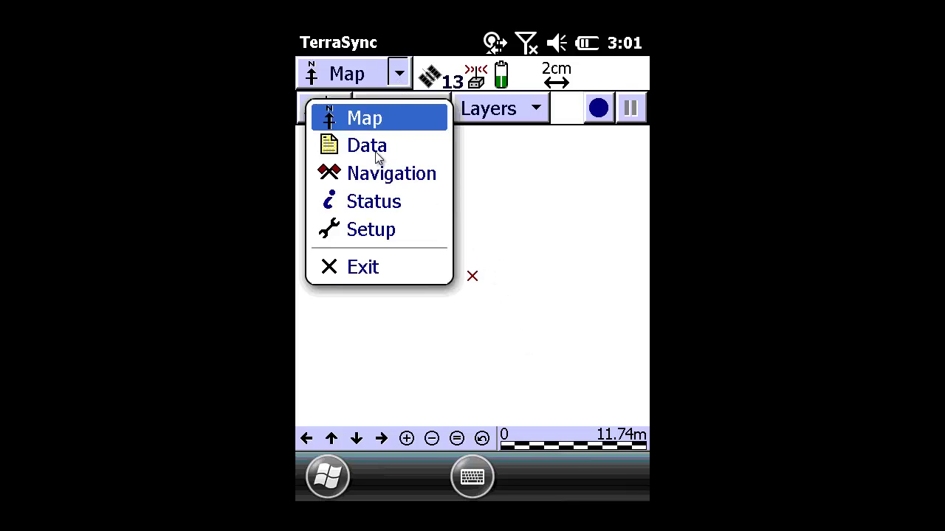
click(375, 175)
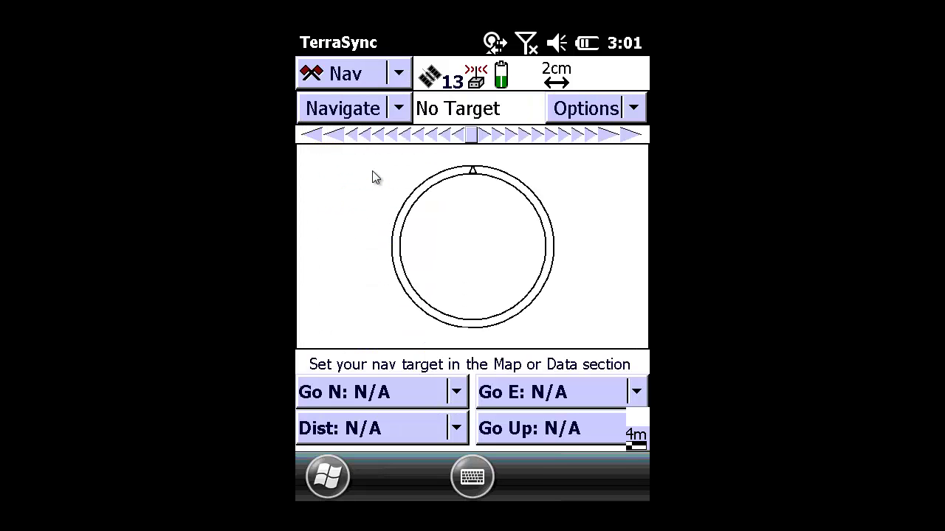
click(399, 111)
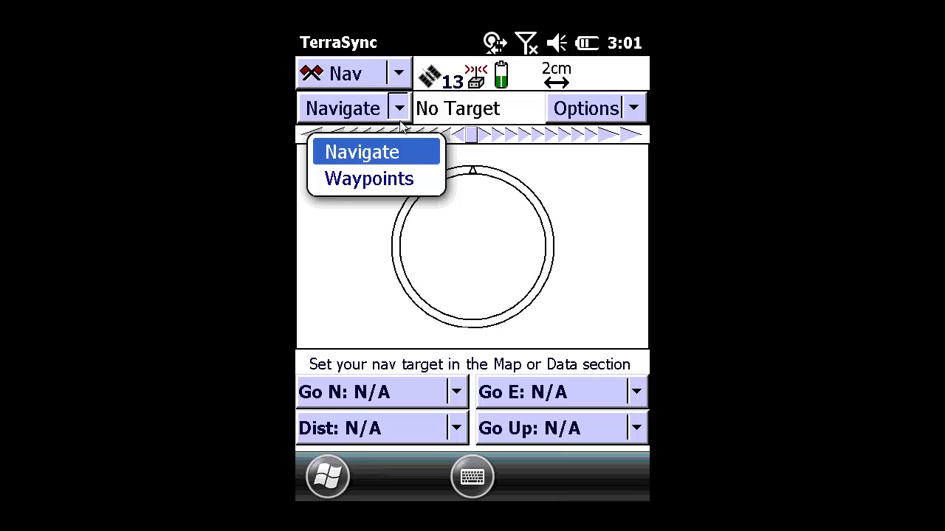
click(385, 181)
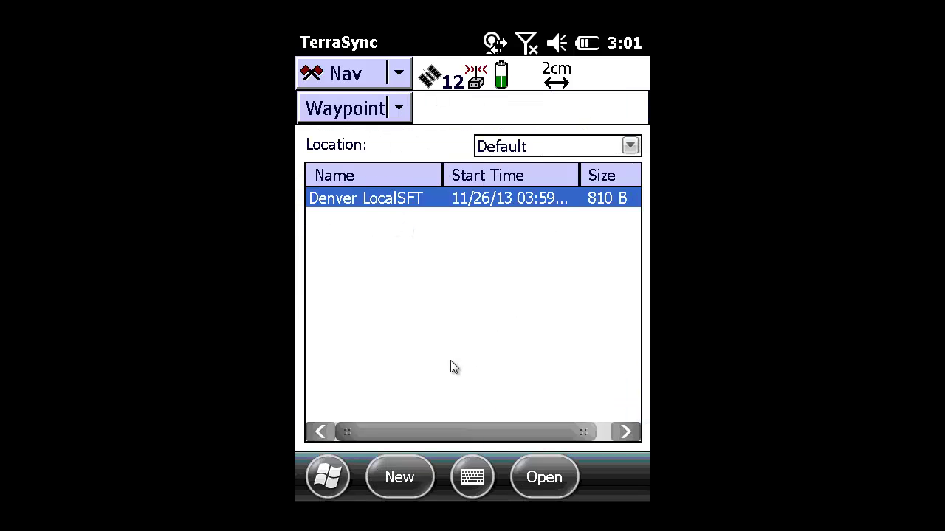
click(548, 483)
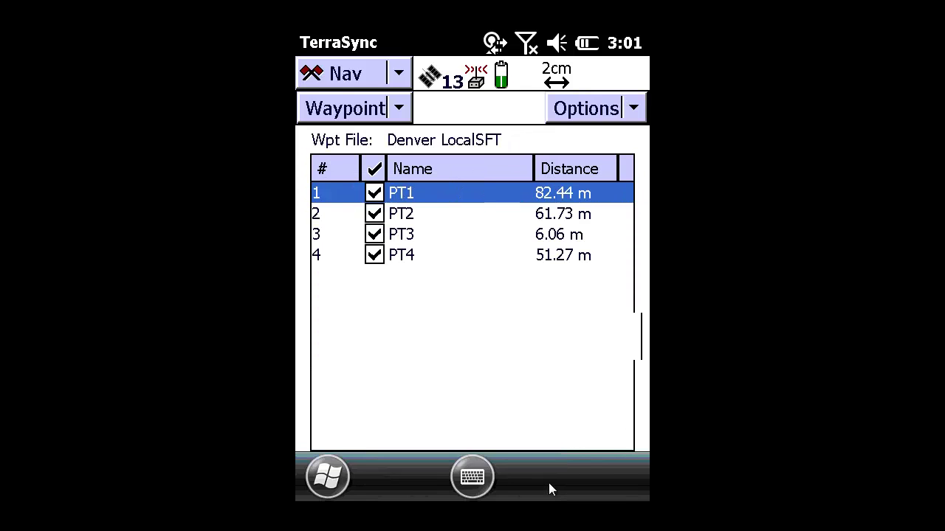
Return to the Navigate page, then switch to the Map section.
click(399, 109)
click(387, 148)
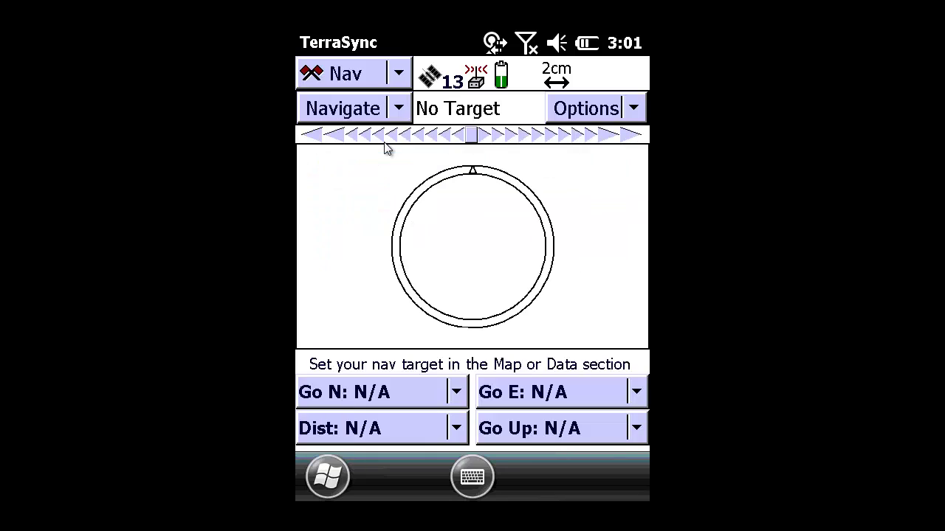
click(398, 73)
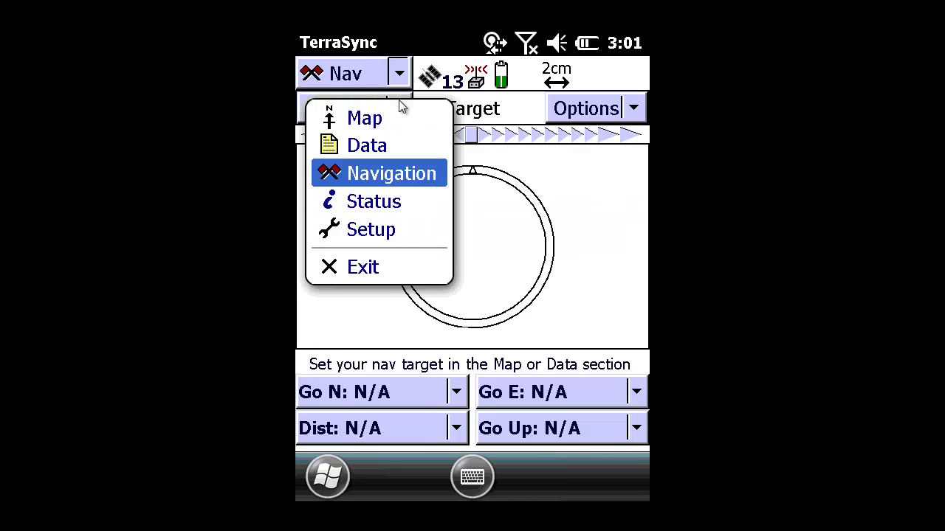
click(396, 120)
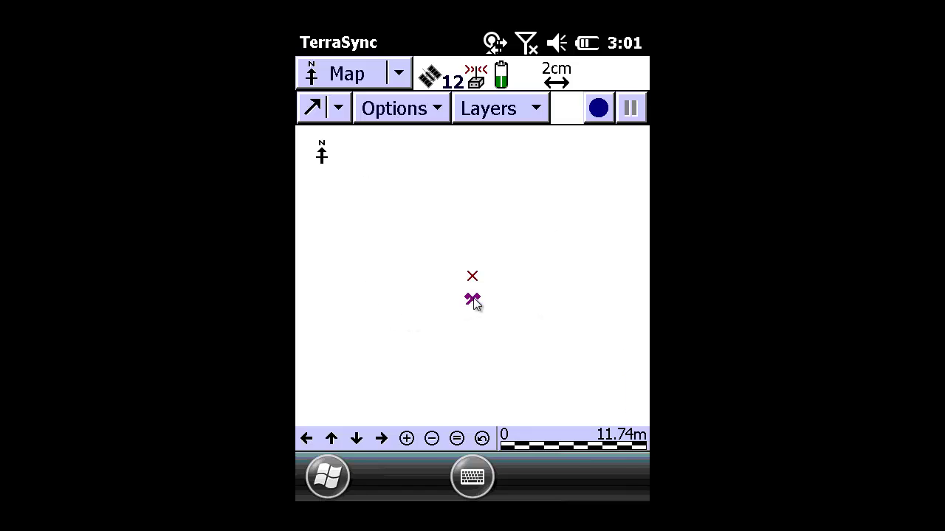
Set the waypoint below the position mark (PT3) as target and show Navigation guidance.
right_click(473, 301)
click(536, 363)
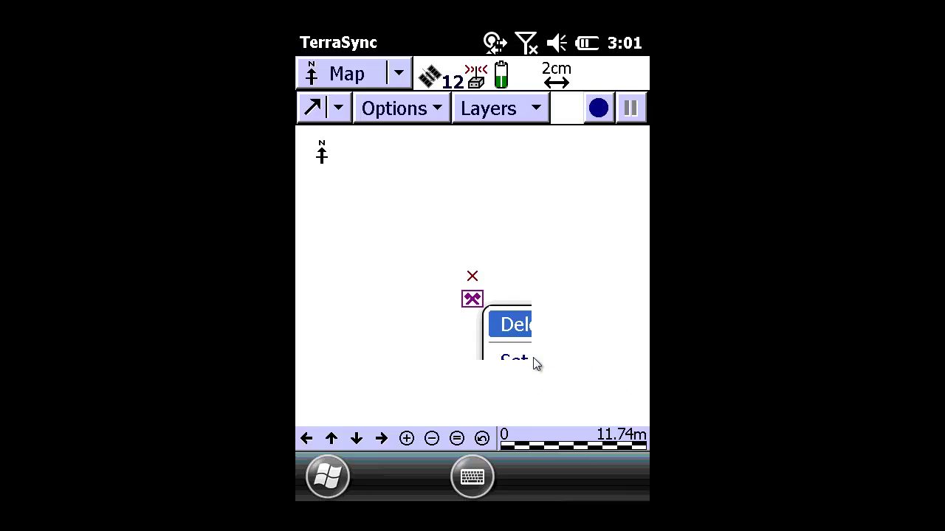
click(399, 77)
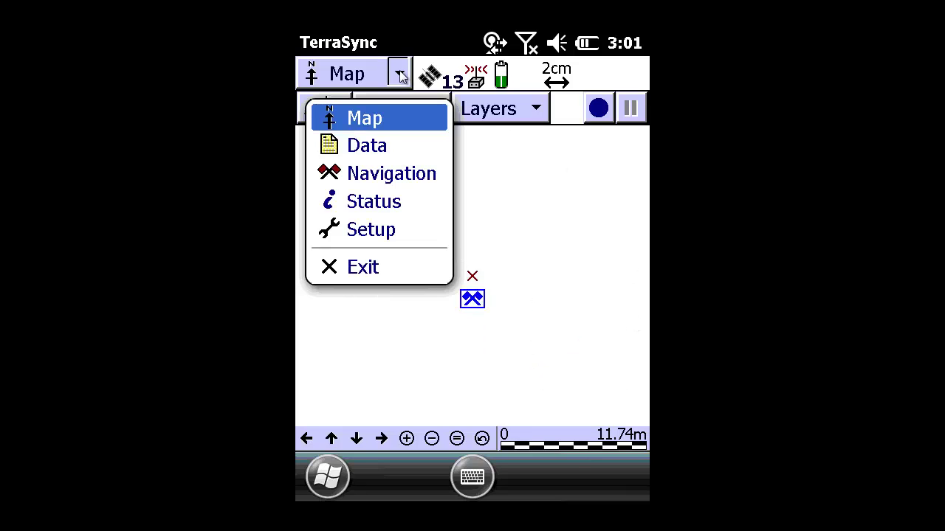
click(386, 176)
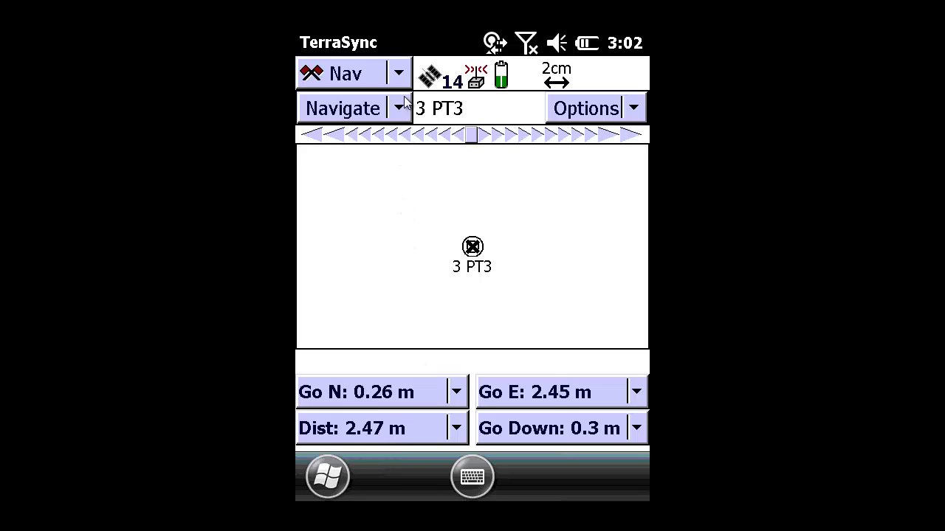
On the Map, set the lower-left waypoint PT2 as target and show Navigation guidance.
click(399, 76)
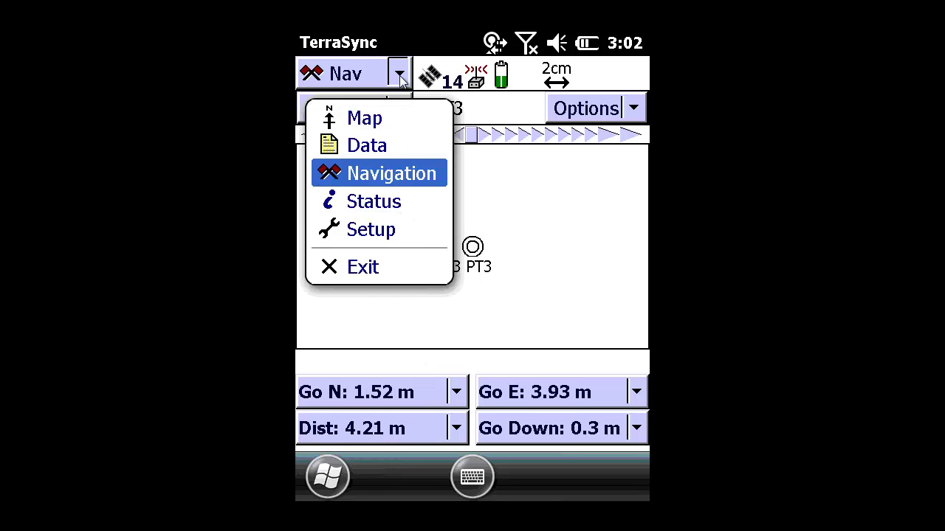
click(372, 121)
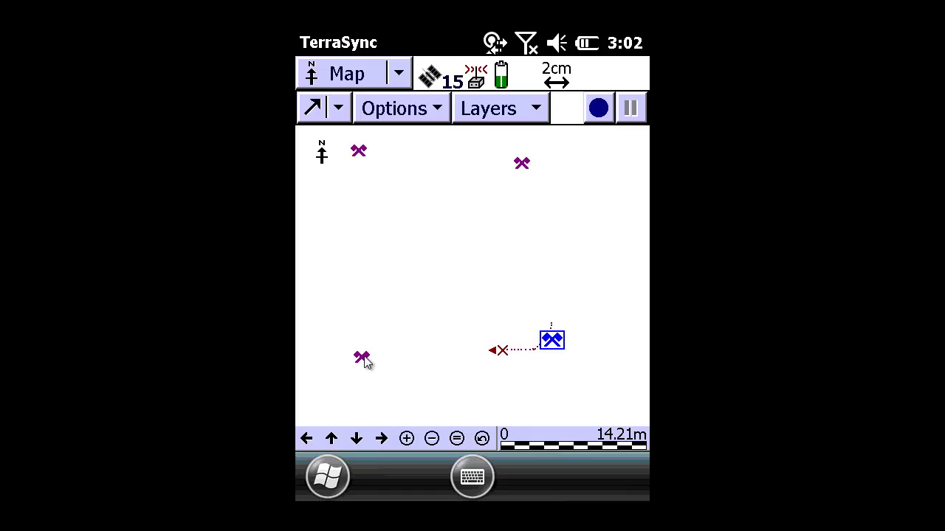
right_click(362, 358)
click(418, 425)
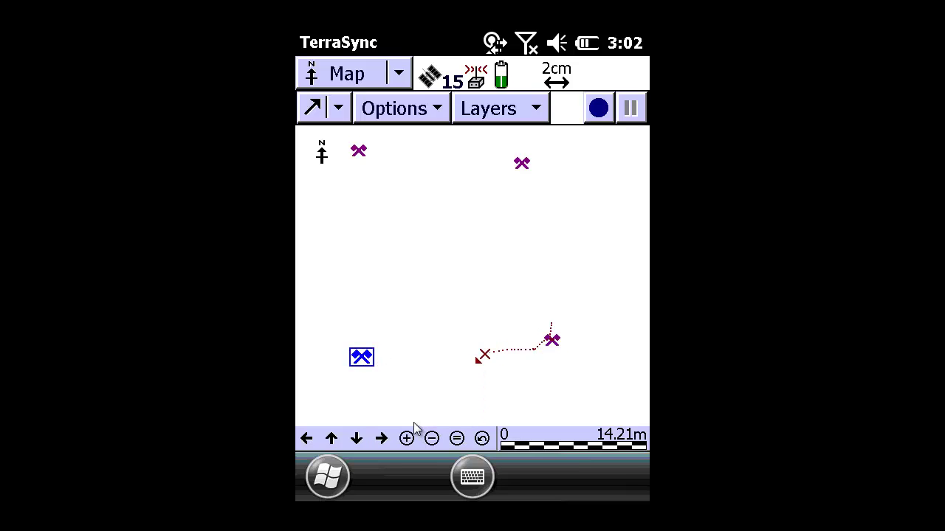
click(399, 75)
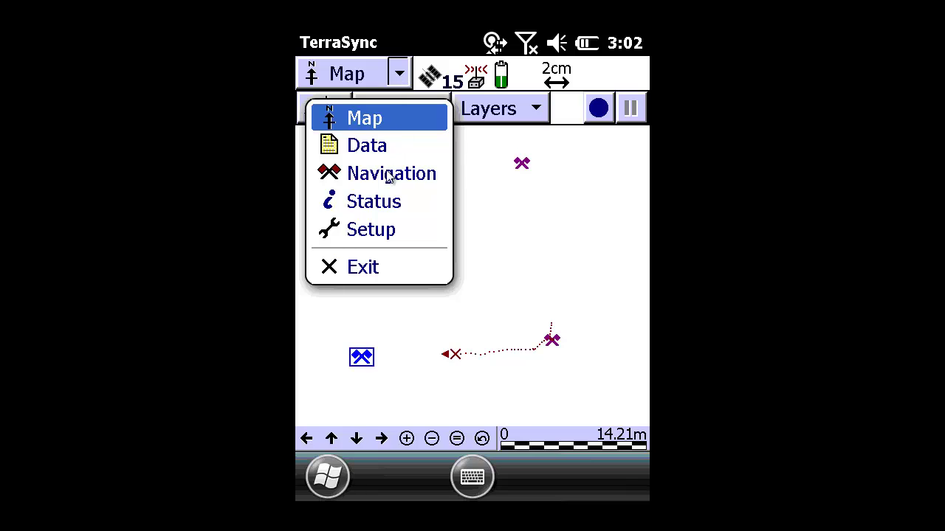
click(386, 171)
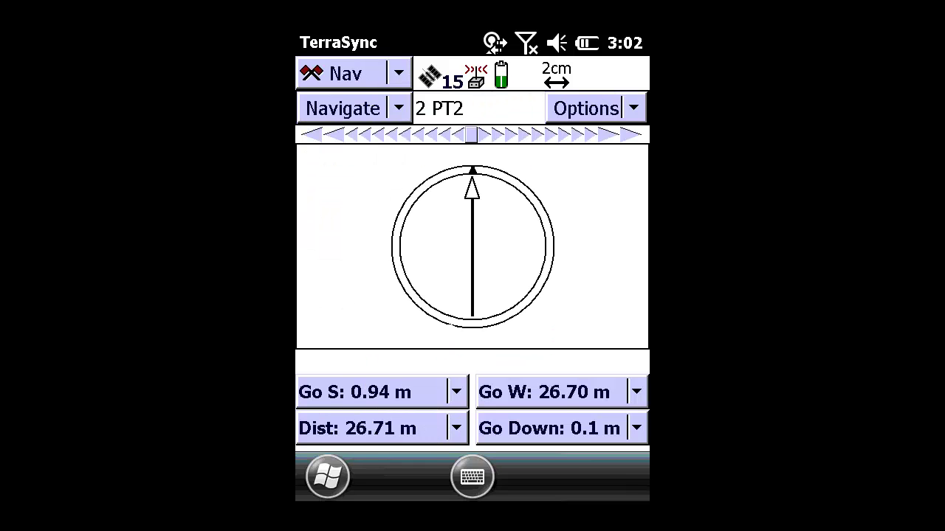